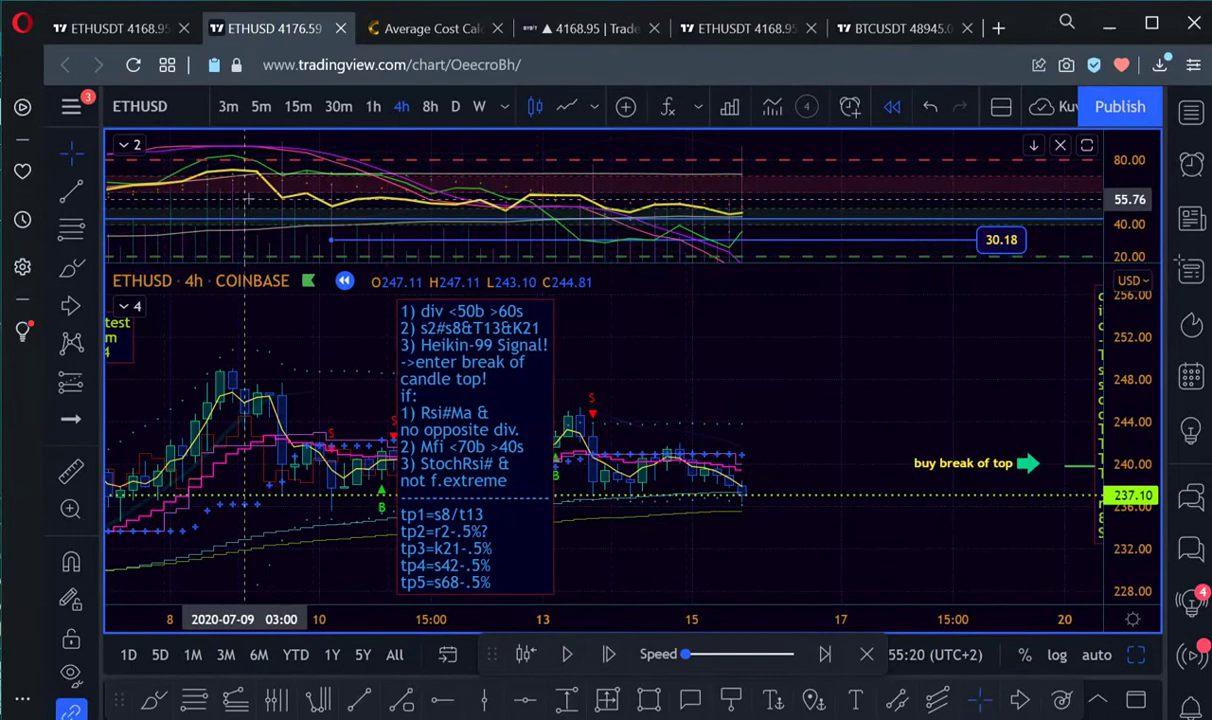
# Advance the ETHUSD replay four 4h bars toward the drop near 232.91
pyautogui.moveTo(247, 205); pyautogui.dragTo(572, 198)
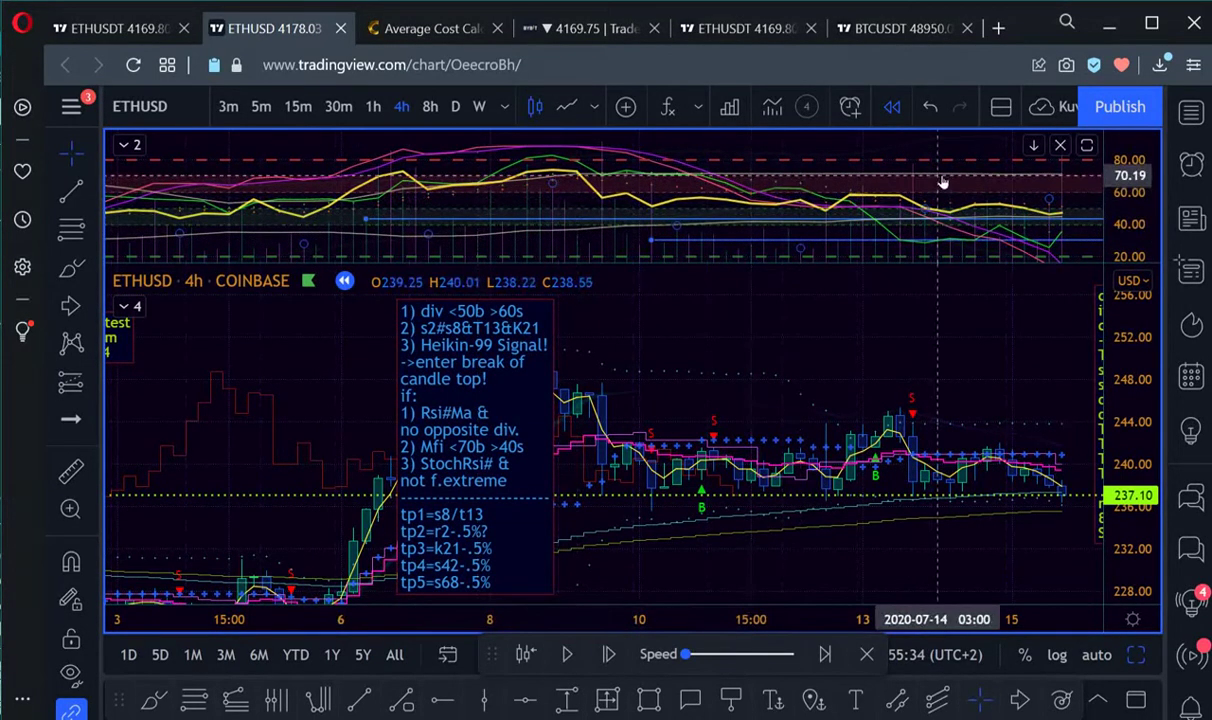
pyautogui.moveTo(928, 180); pyautogui.dragTo(653, 150)
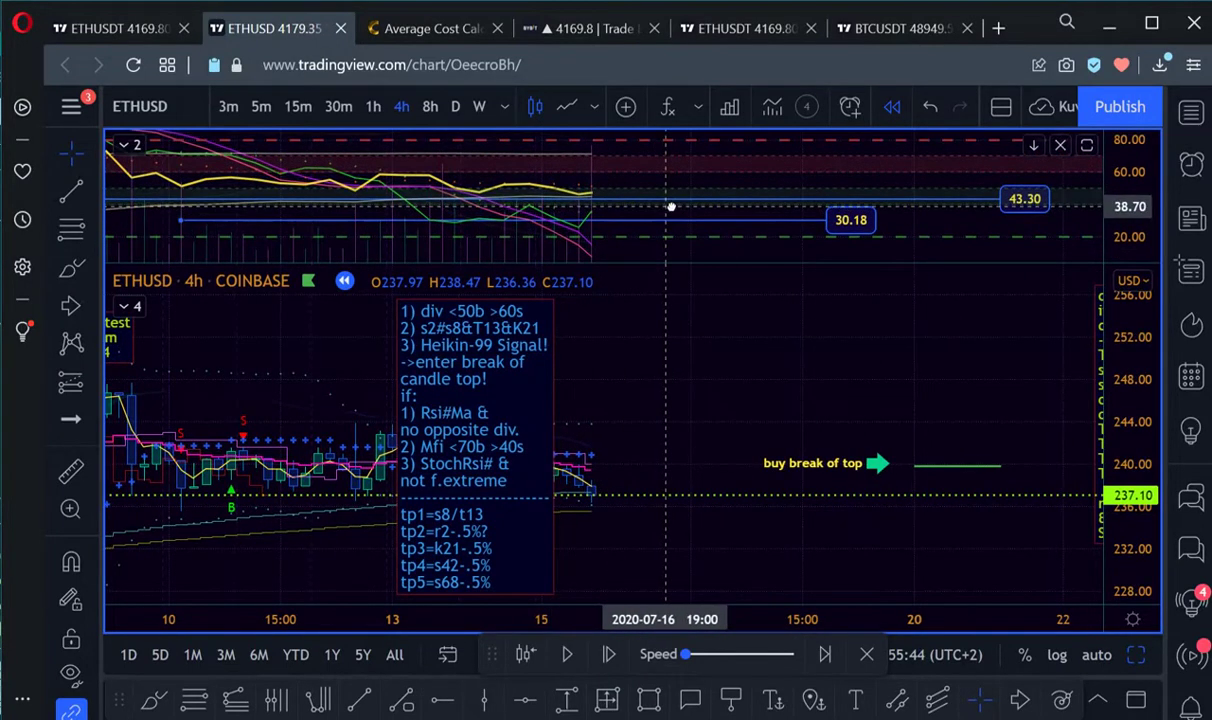
pyautogui.click(609, 654)
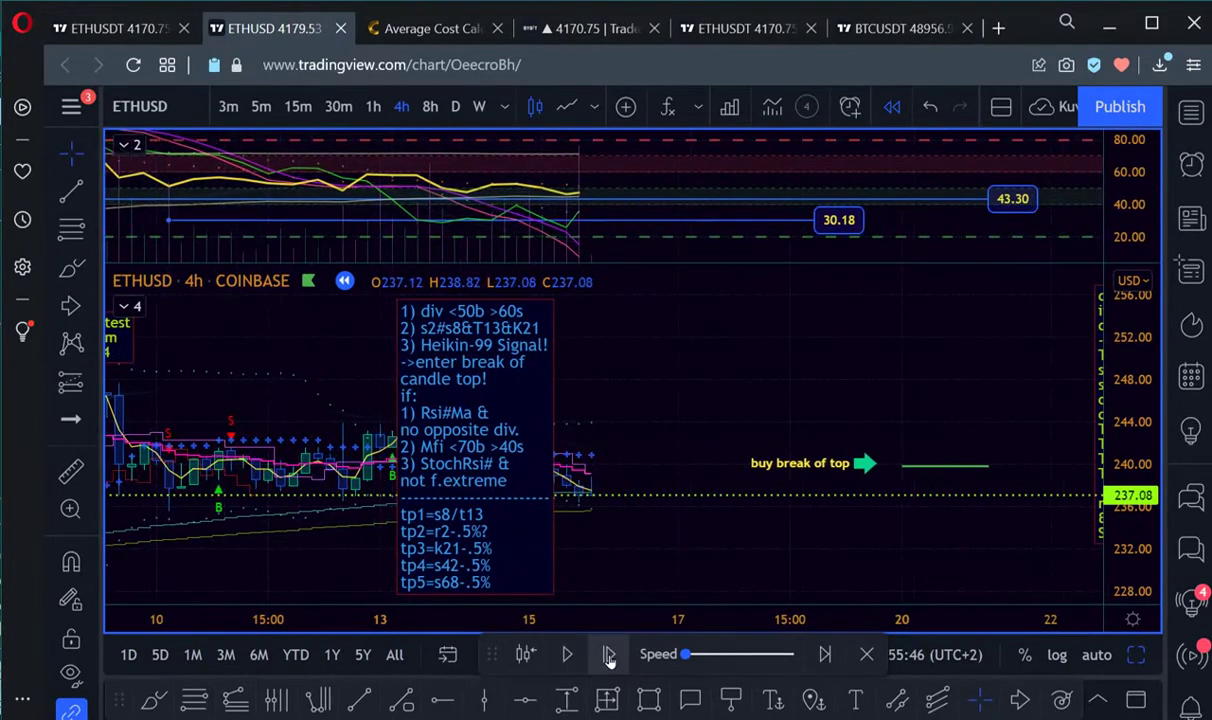
pyautogui.click(609, 654)
pyautogui.click(609, 654)
pyautogui.click(609, 654)
pyautogui.click(609, 654)
pyautogui.click(609, 654)
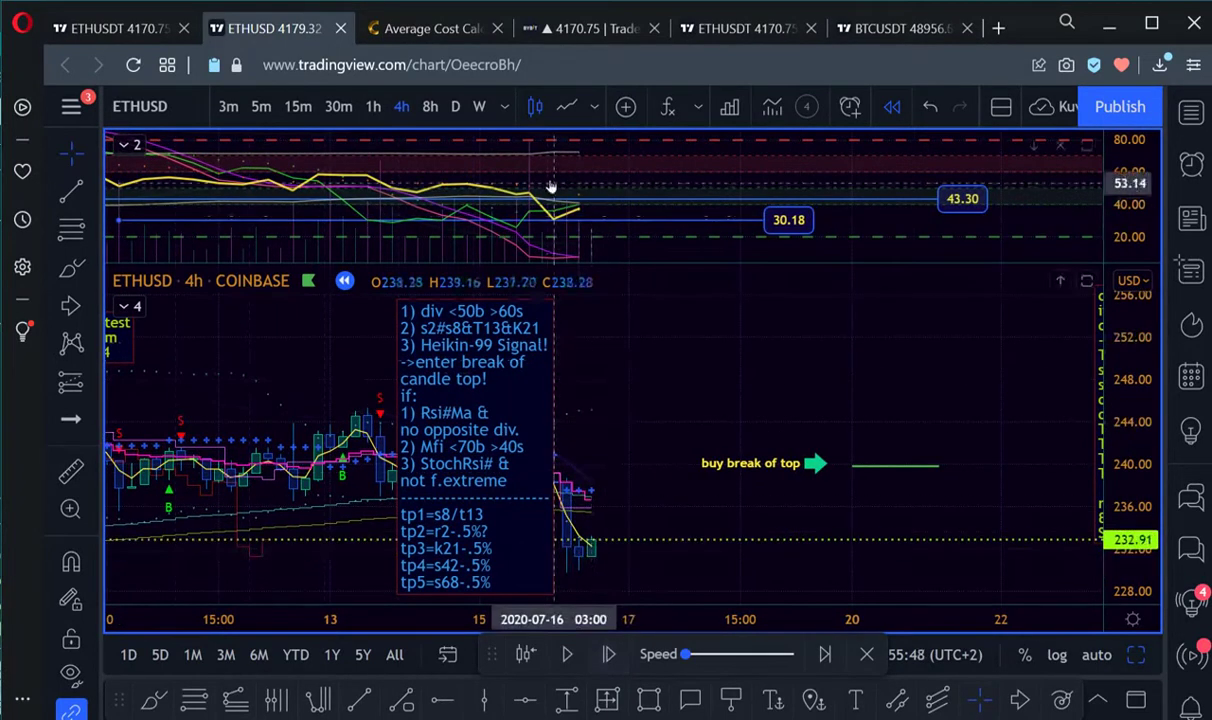
# Shift the rules note box further left on the chart and deselect it
pyautogui.moveTo(686, 364); pyautogui.dragTo(771, 368)
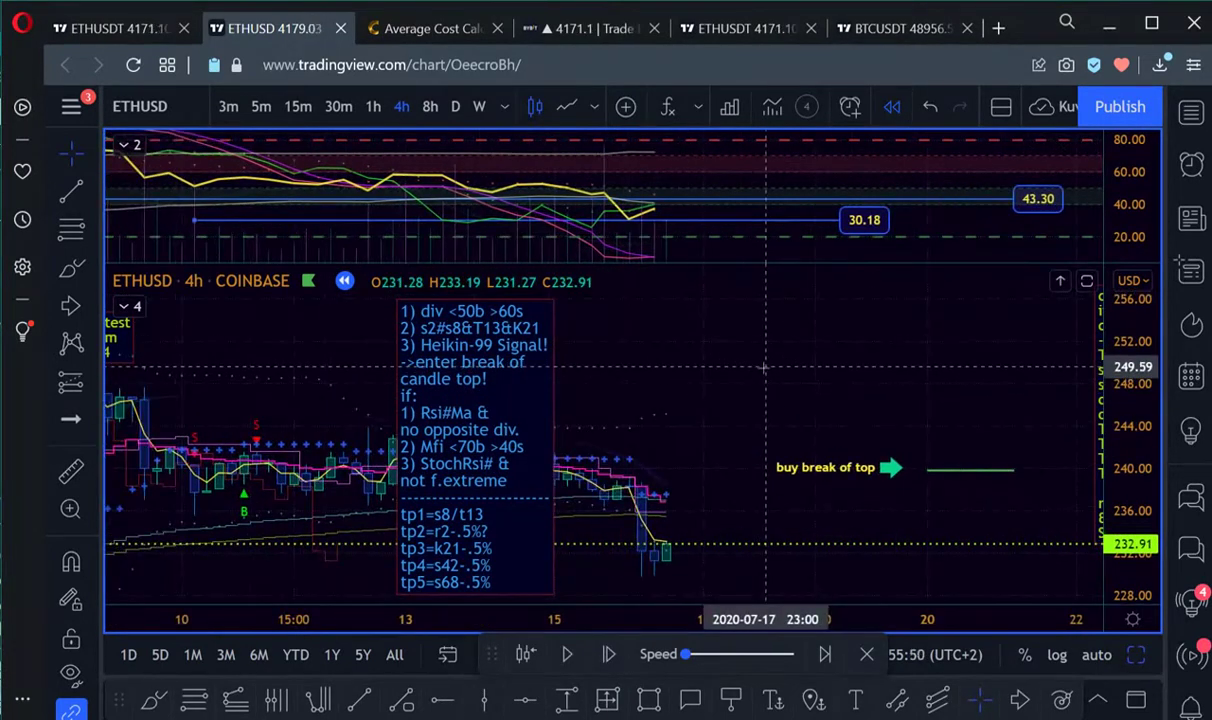
pyautogui.moveTo(464, 406); pyautogui.dragTo(402, 406)
pyautogui.click(678, 371)
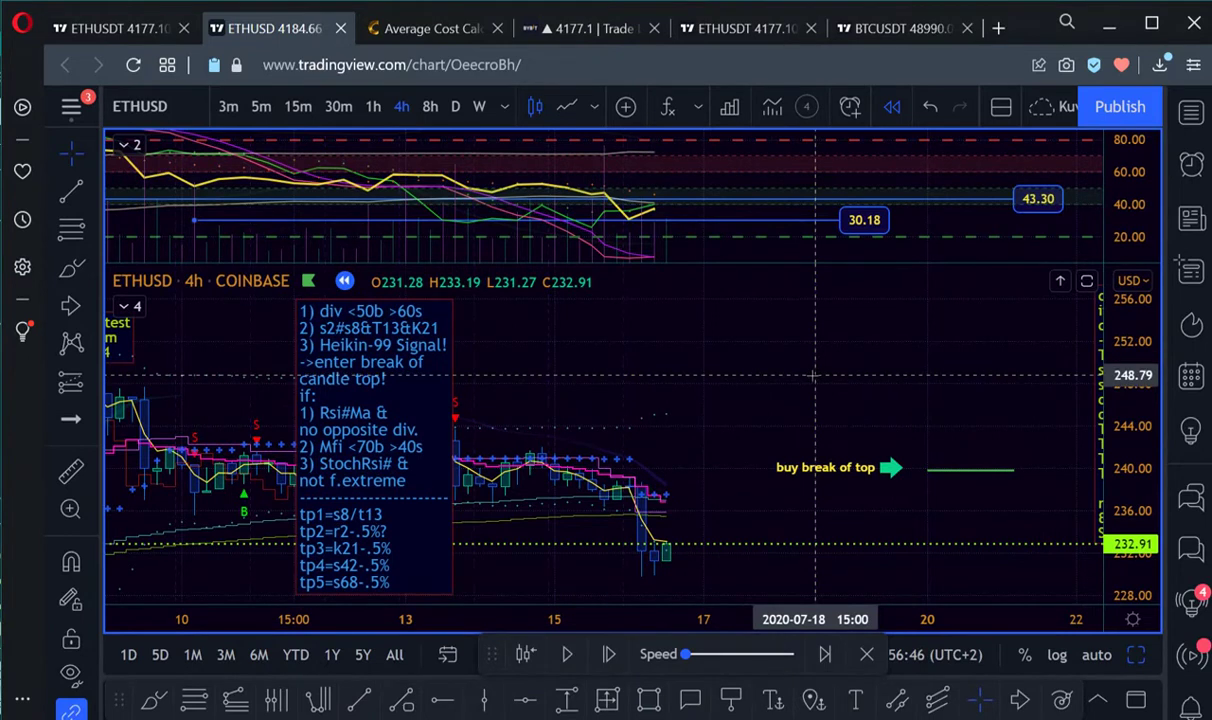
# Step the replay forward seven bars until the latest 4h bar closes at 235.72
pyautogui.click(608, 654)
pyautogui.click(608, 654)
pyautogui.click(608, 654)
pyautogui.click(608, 654)
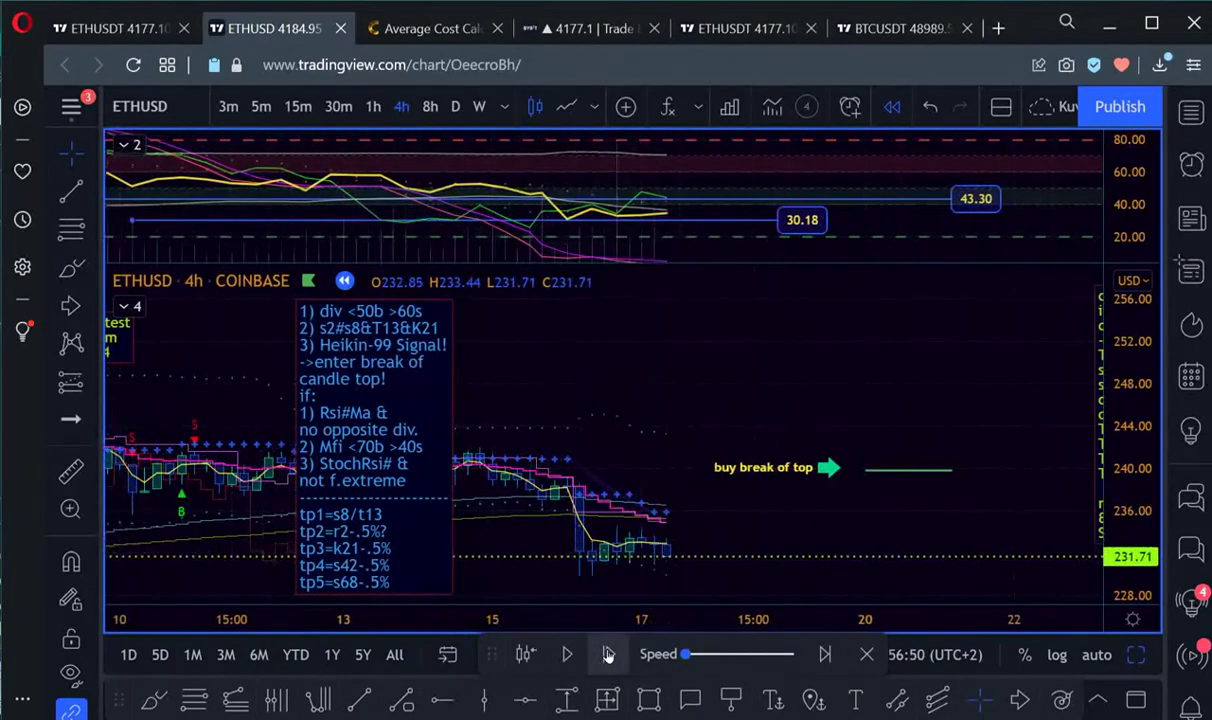
pyautogui.click(608, 654)
pyautogui.click(608, 654)
pyautogui.click(608, 654)
pyautogui.click(608, 654)
pyautogui.click(608, 654)
pyautogui.click(608, 654)
pyautogui.click(608, 654)
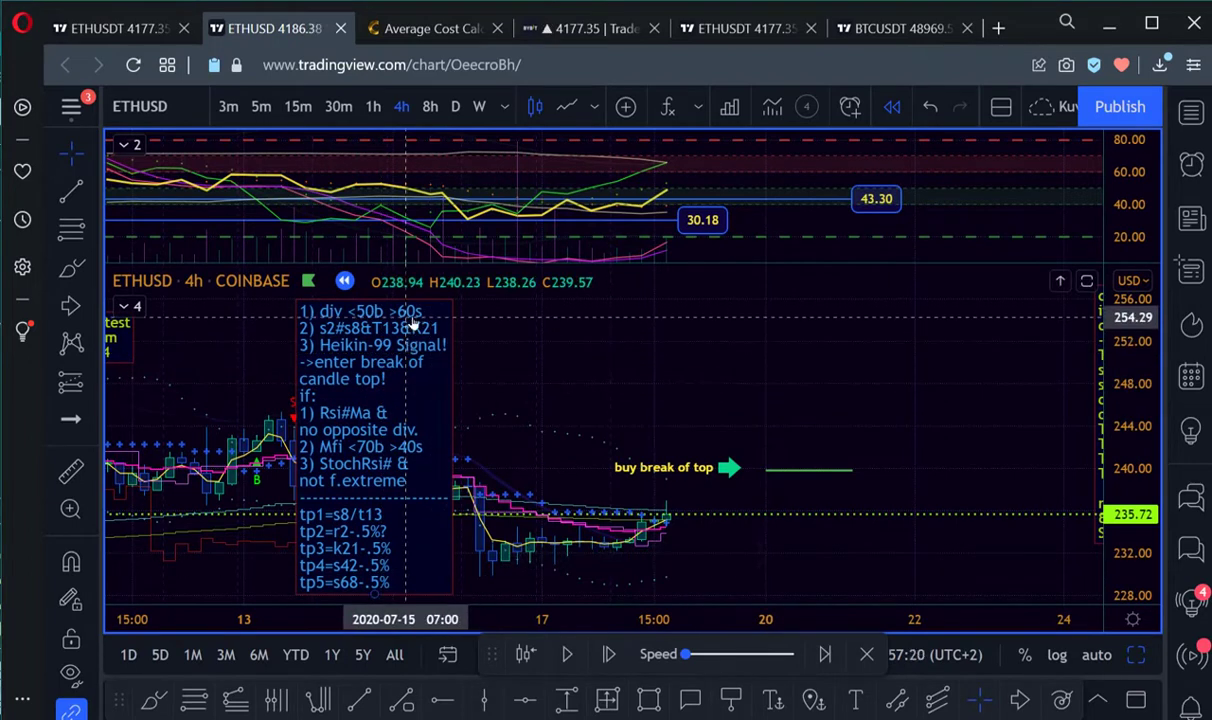
# Return the rules note beside the candles and replay nine bars to the 238.78 breakout
pyautogui.moveTo(432, 318)
pyautogui.mouseDown()
pyautogui.moveTo(1072, 285)
pyautogui.moveTo(948, 278)
pyautogui.mouseUp()
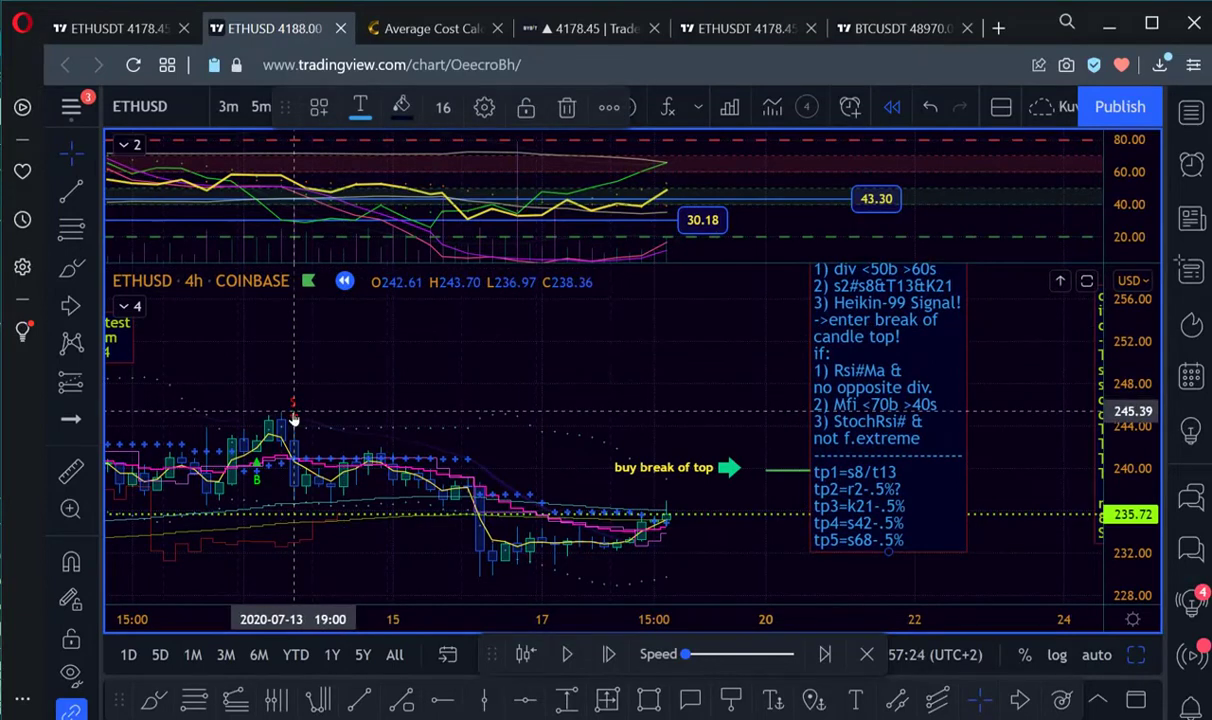
pyautogui.moveTo(910, 319)
pyautogui.mouseDown()
pyautogui.moveTo(383, 425)
pyautogui.moveTo(417, 399)
pyautogui.moveTo(464, 415)
pyautogui.moveTo(521, 346)
pyautogui.moveTo(447, 379)
pyautogui.mouseUp()
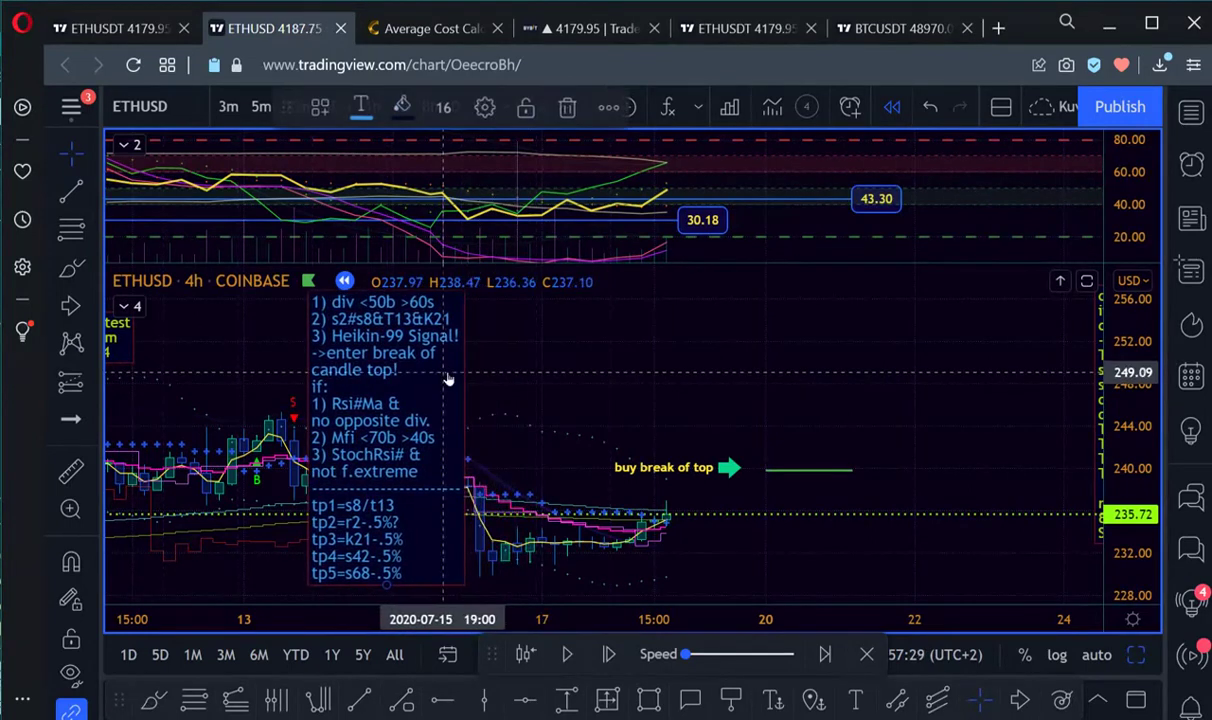
pyautogui.click(608, 654)
pyautogui.click(608, 654)
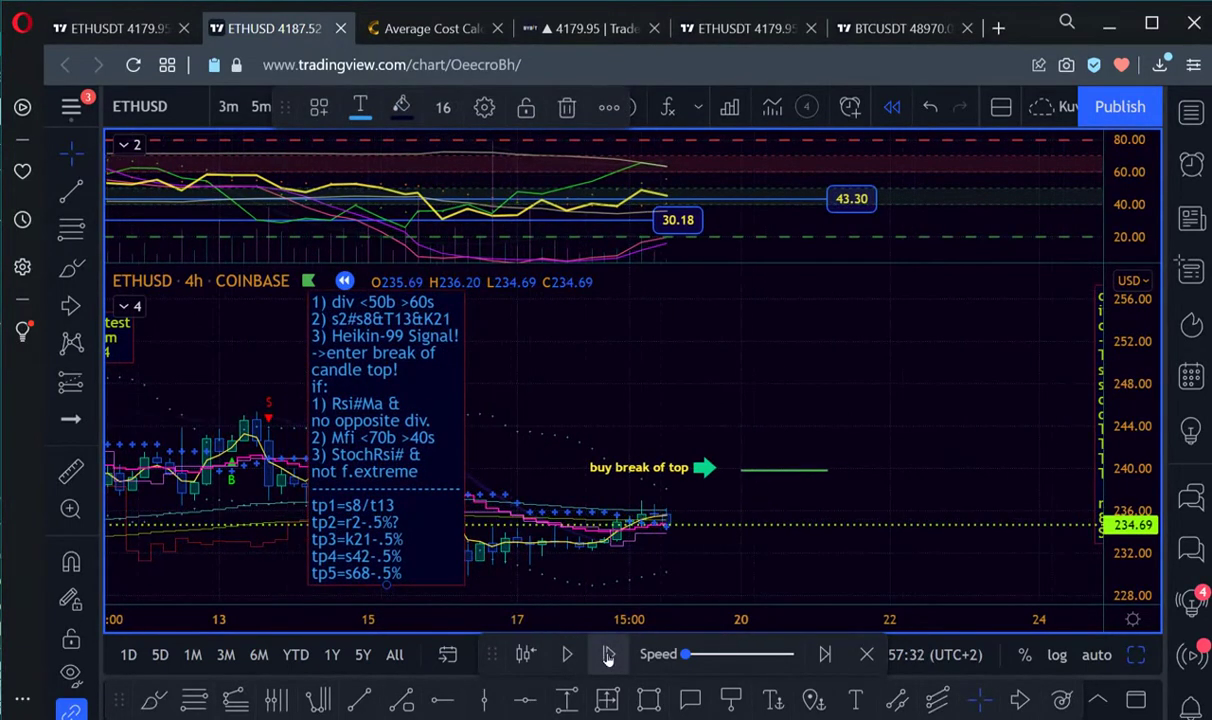
pyautogui.click(608, 654)
pyautogui.click(608, 654)
pyautogui.click(608, 654)
pyautogui.click(608, 654)
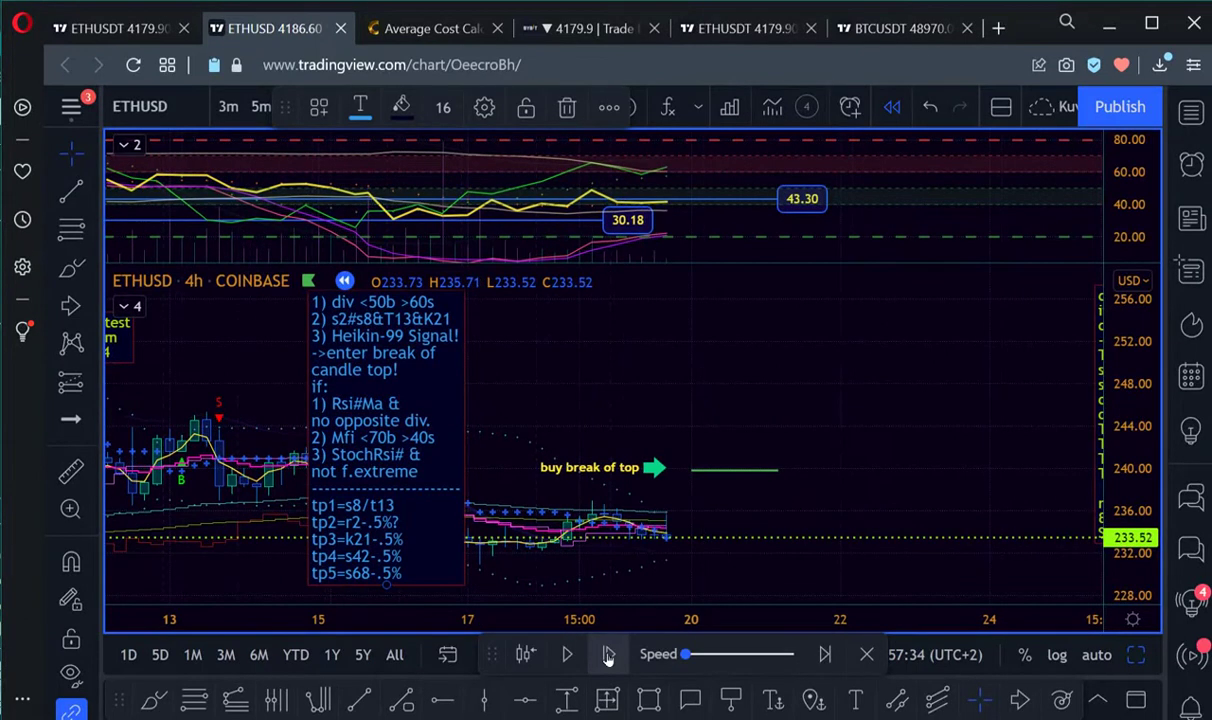
pyautogui.click(608, 654)
pyautogui.click(608, 654)
pyautogui.click(608, 654)
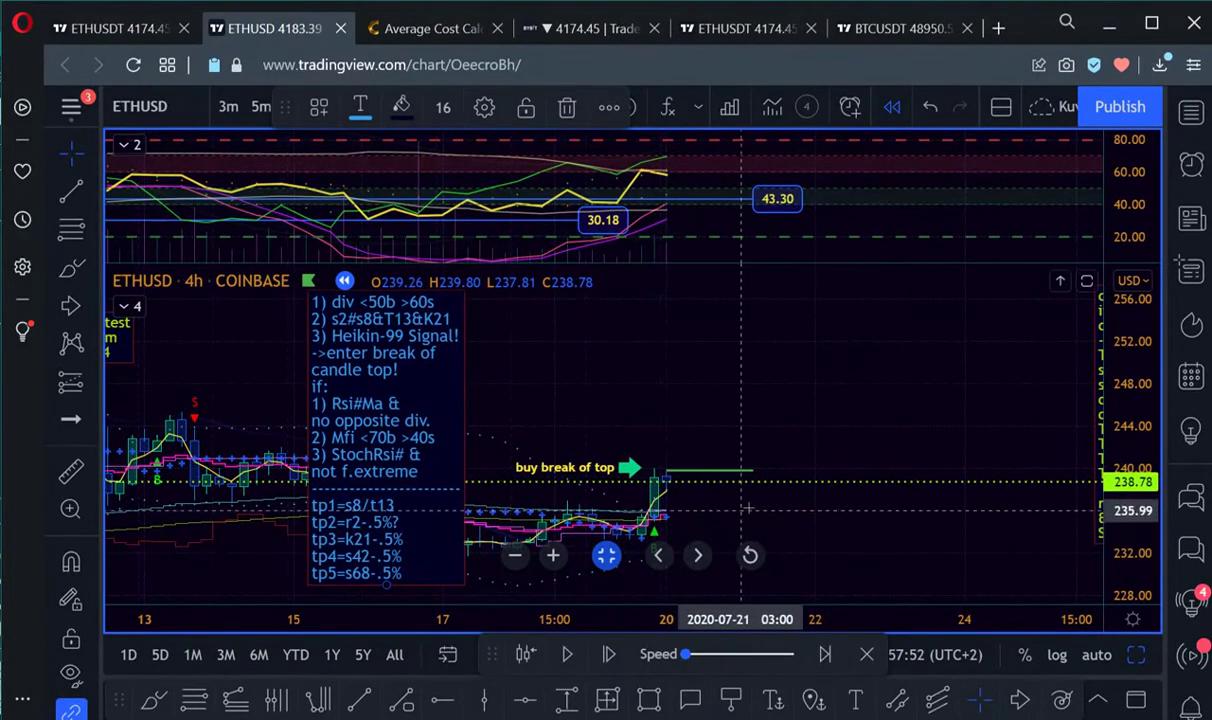
pyautogui.click(750, 555)
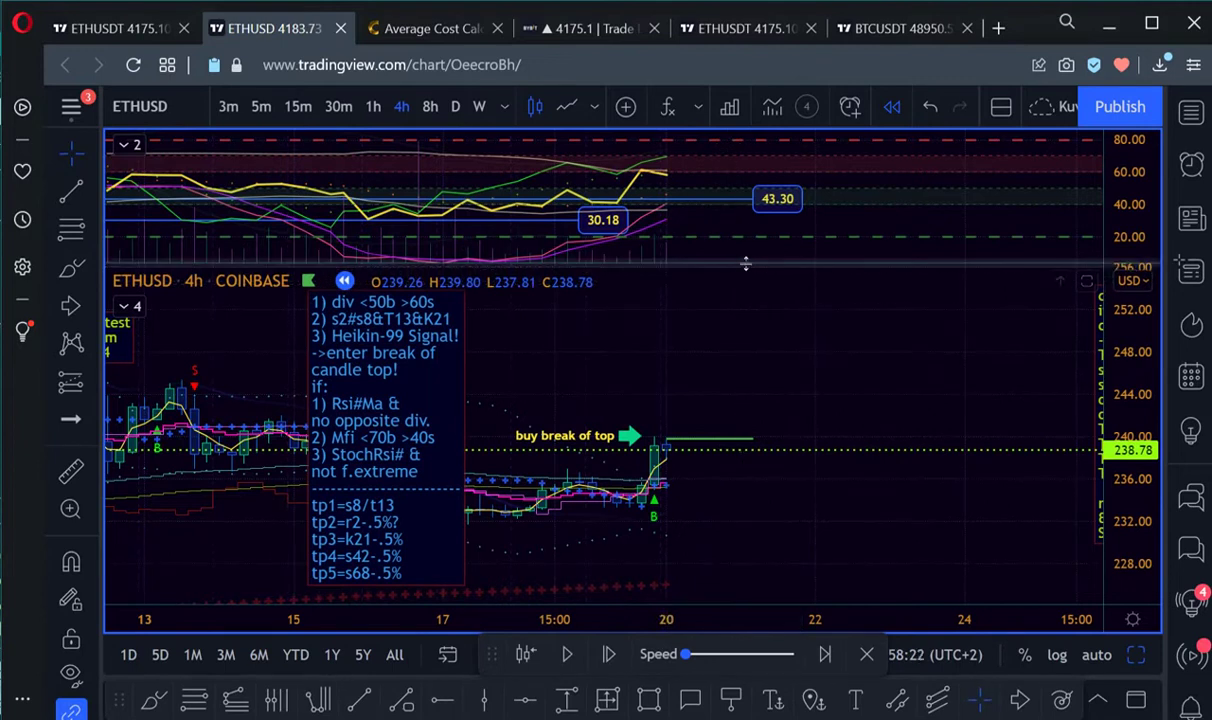
# Make the RSI pane slightly taller and pan back so candles from 8 July show
pyautogui.moveTo(747, 265); pyautogui.dragTo(776, 437)
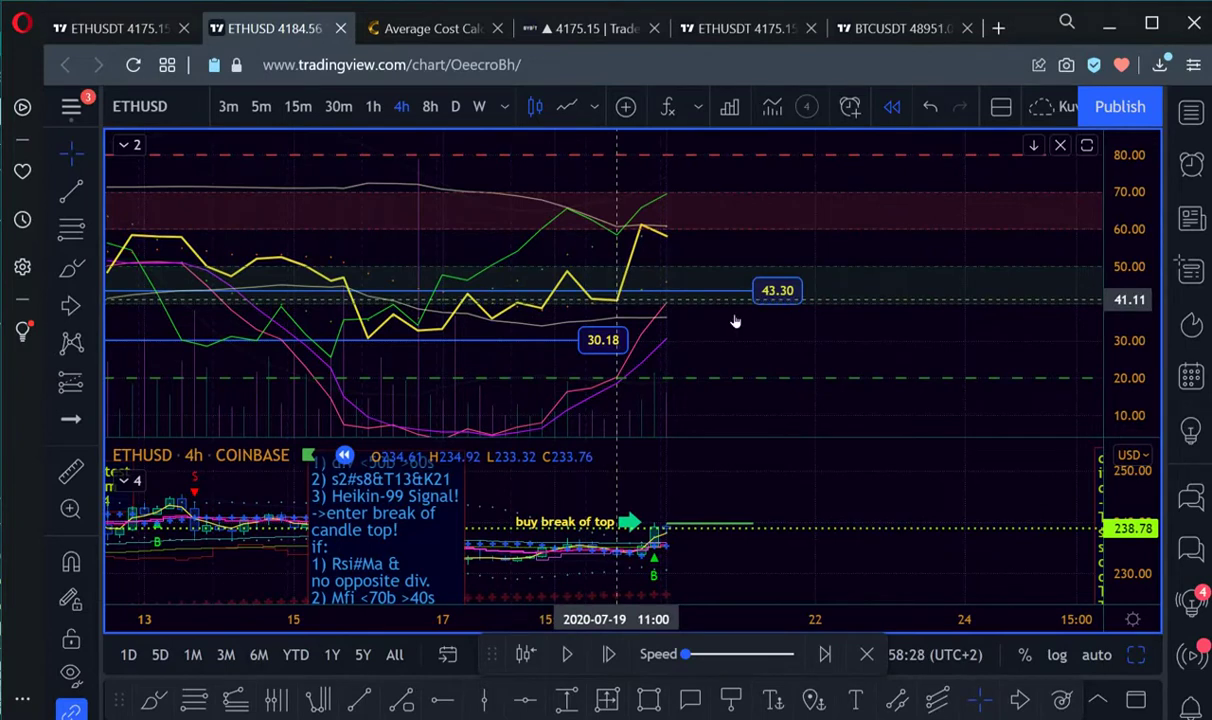
pyautogui.moveTo(752, 360); pyautogui.dragTo(751, 290)
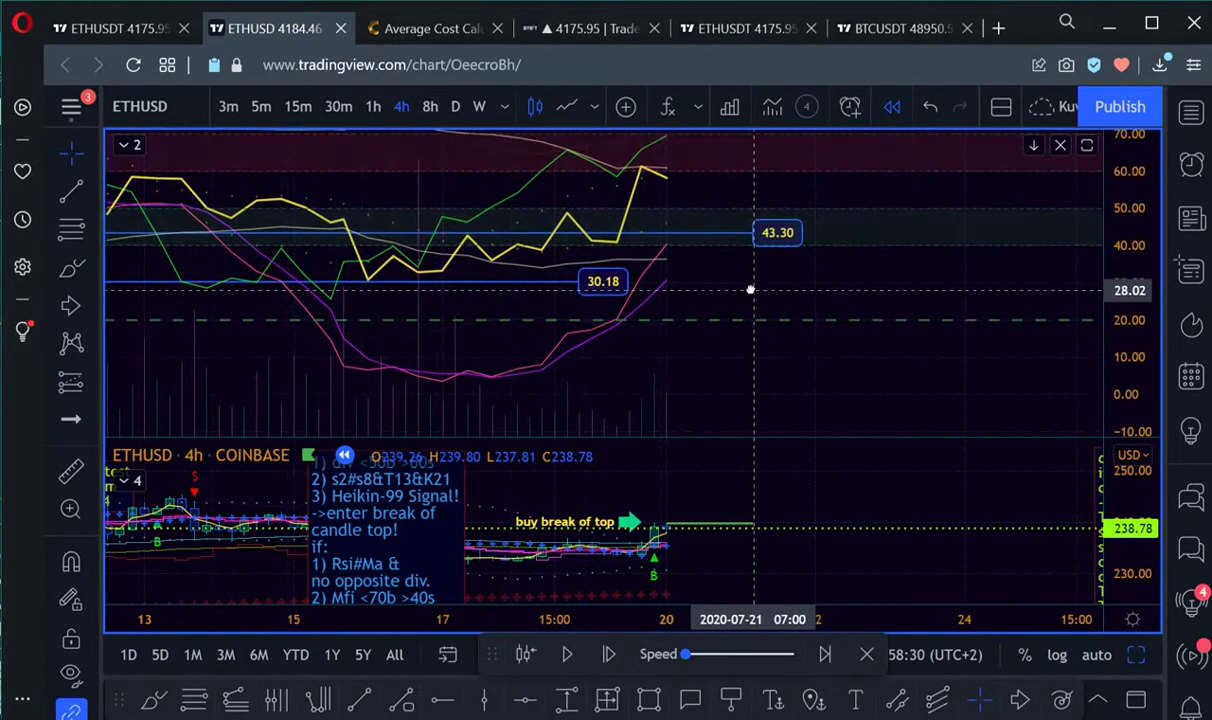
pyautogui.moveTo(874, 435); pyautogui.dragTo(818, 281)
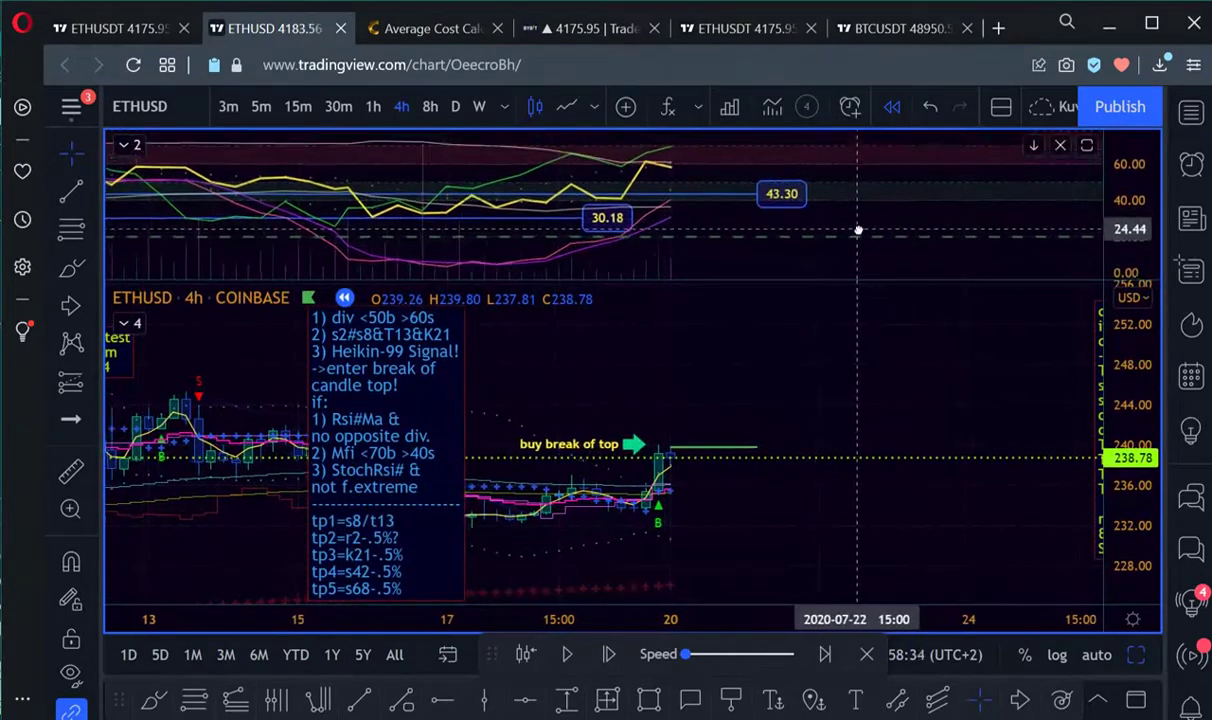
pyautogui.moveTo(858, 230); pyautogui.dragTo(860, 247)
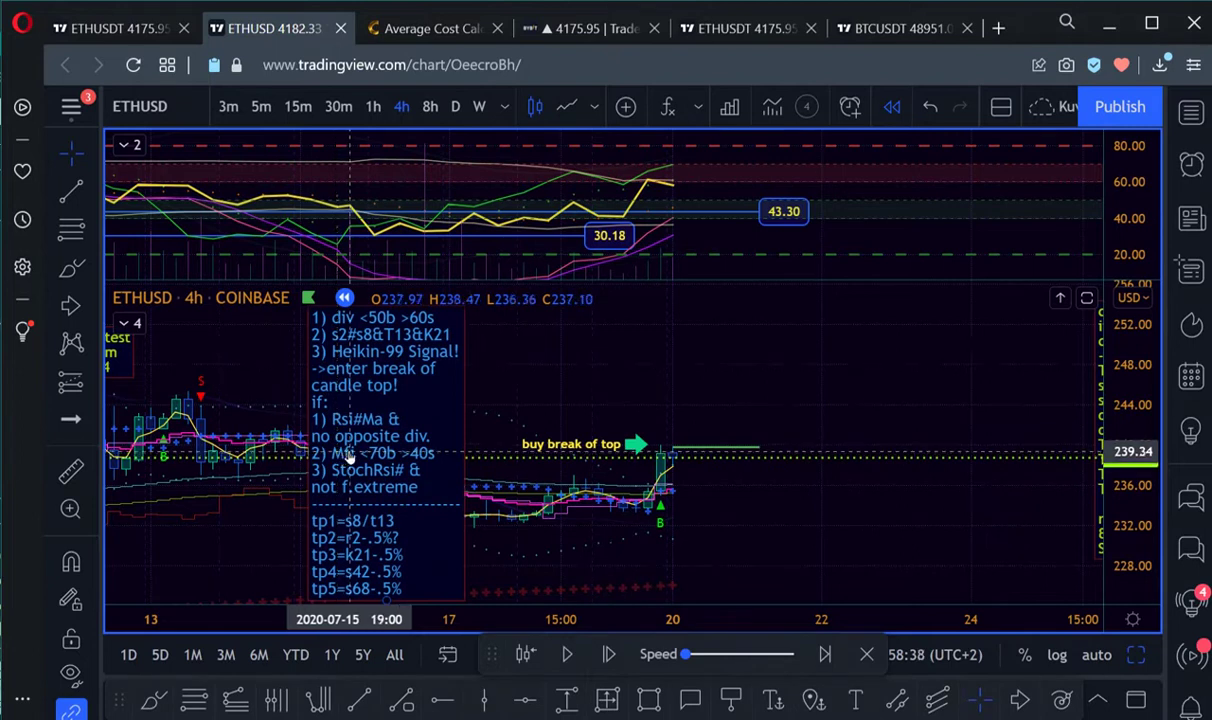
pyautogui.moveTo(636, 347); pyautogui.dragTo(702, 347)
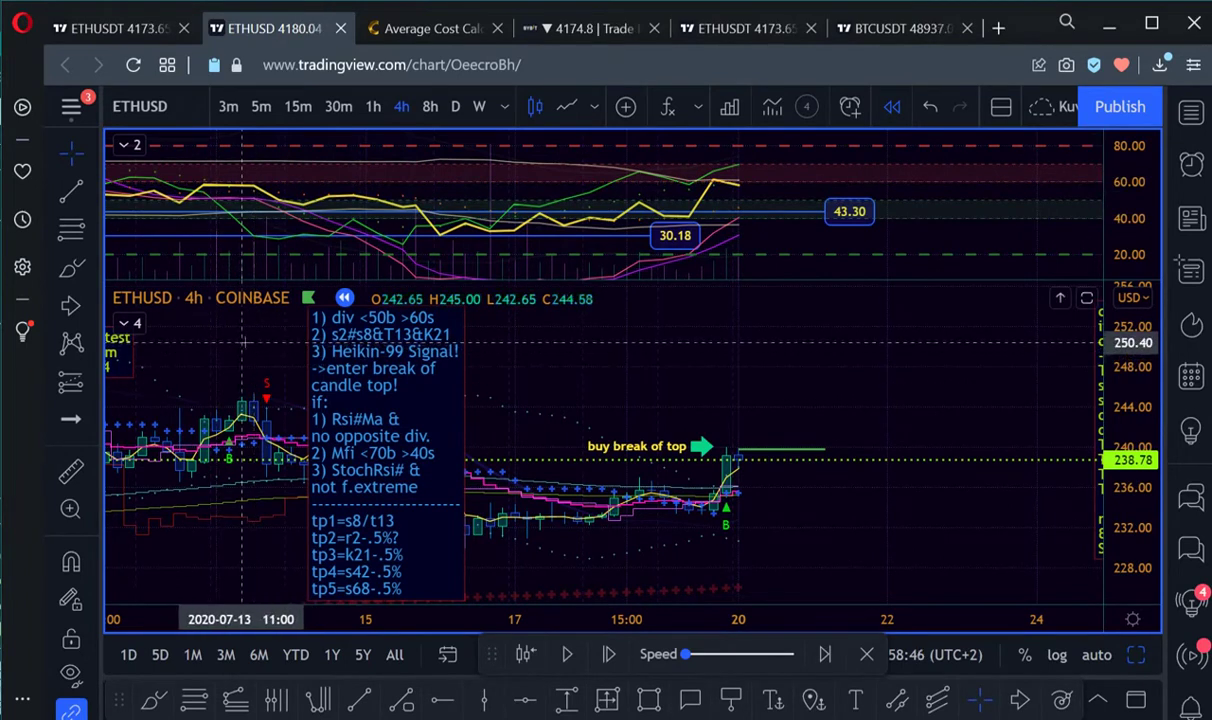
pyautogui.moveTo(241, 343); pyautogui.dragTo(528, 347)
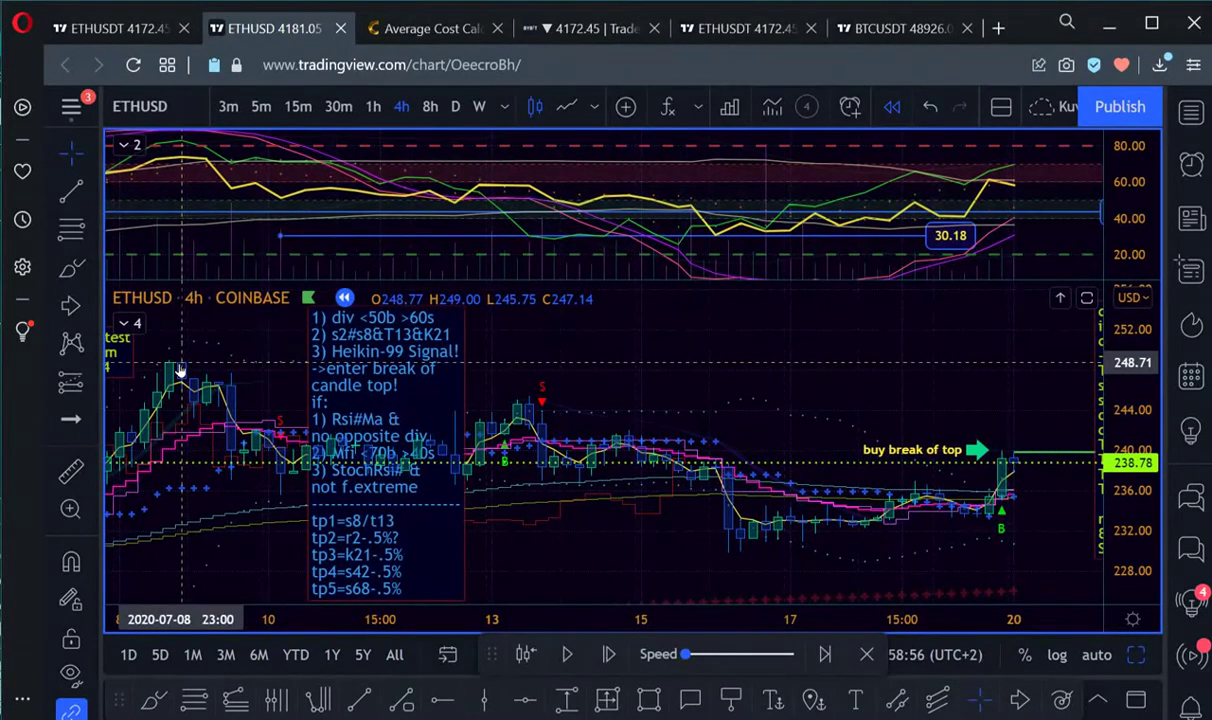
# Draw a blue trend line joining the 14 July and 20 July RSI highs
pyautogui.click(359, 699)
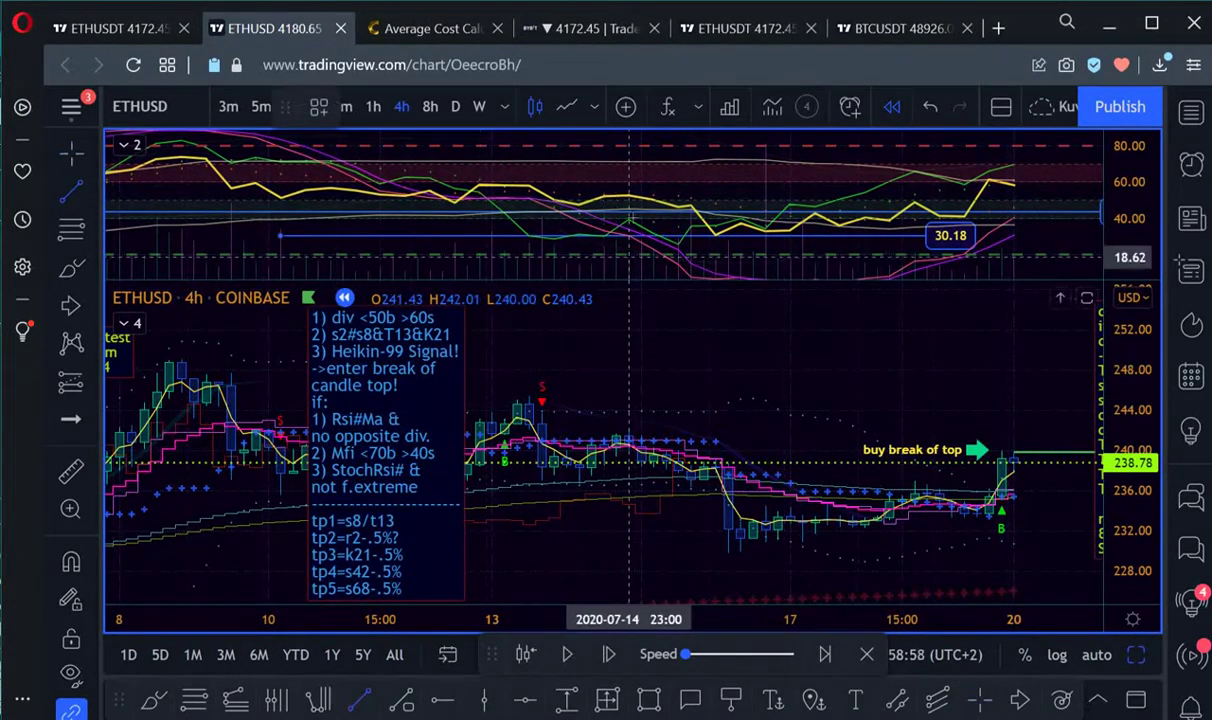
pyautogui.click(616, 192)
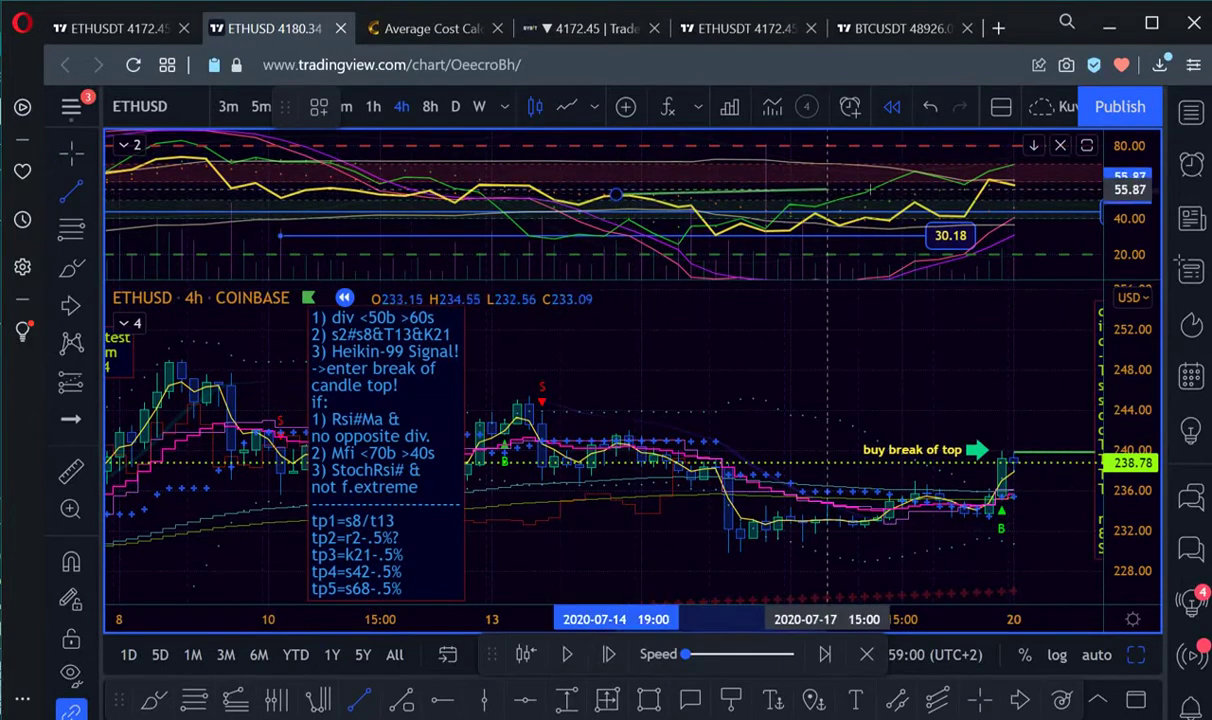
pyautogui.click(1015, 179)
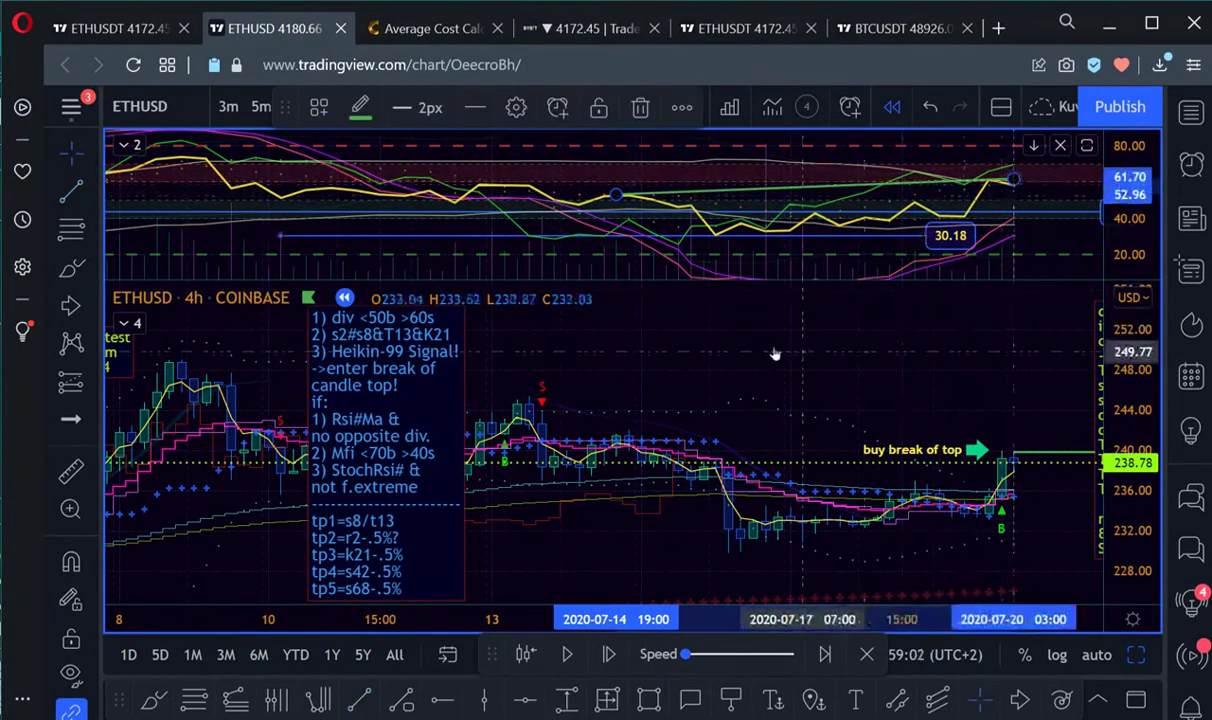
pyautogui.click(360, 107)
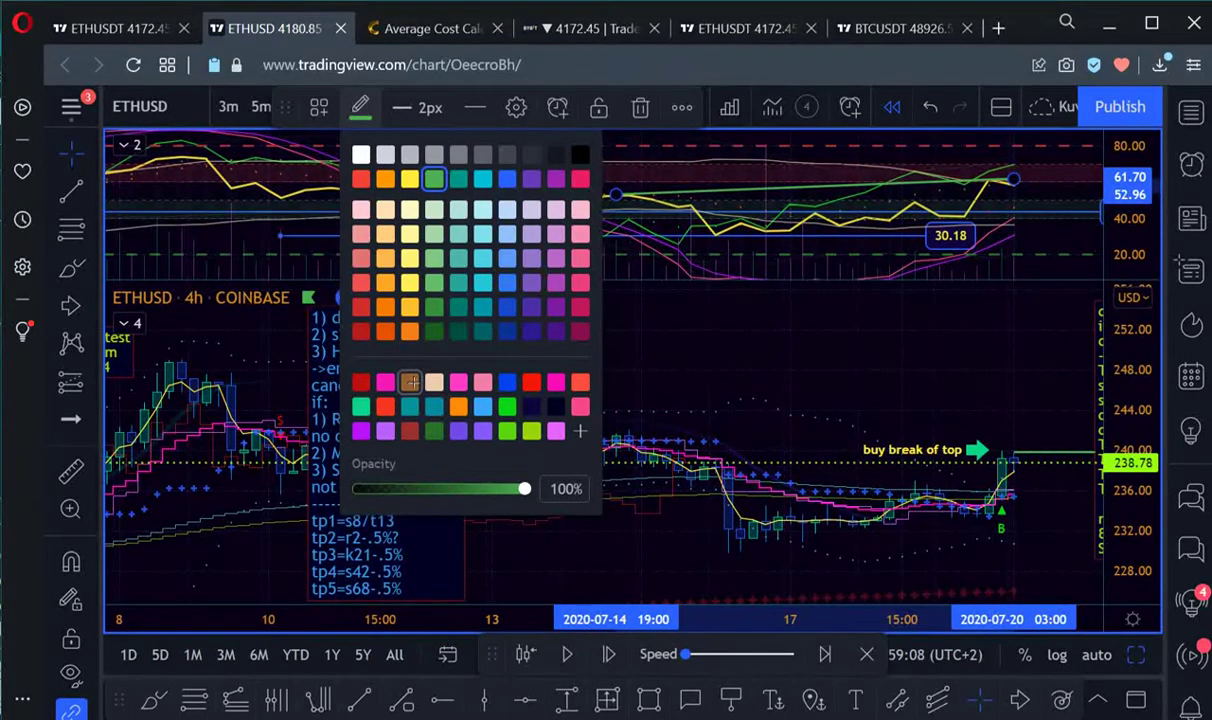
pyautogui.click(509, 383)
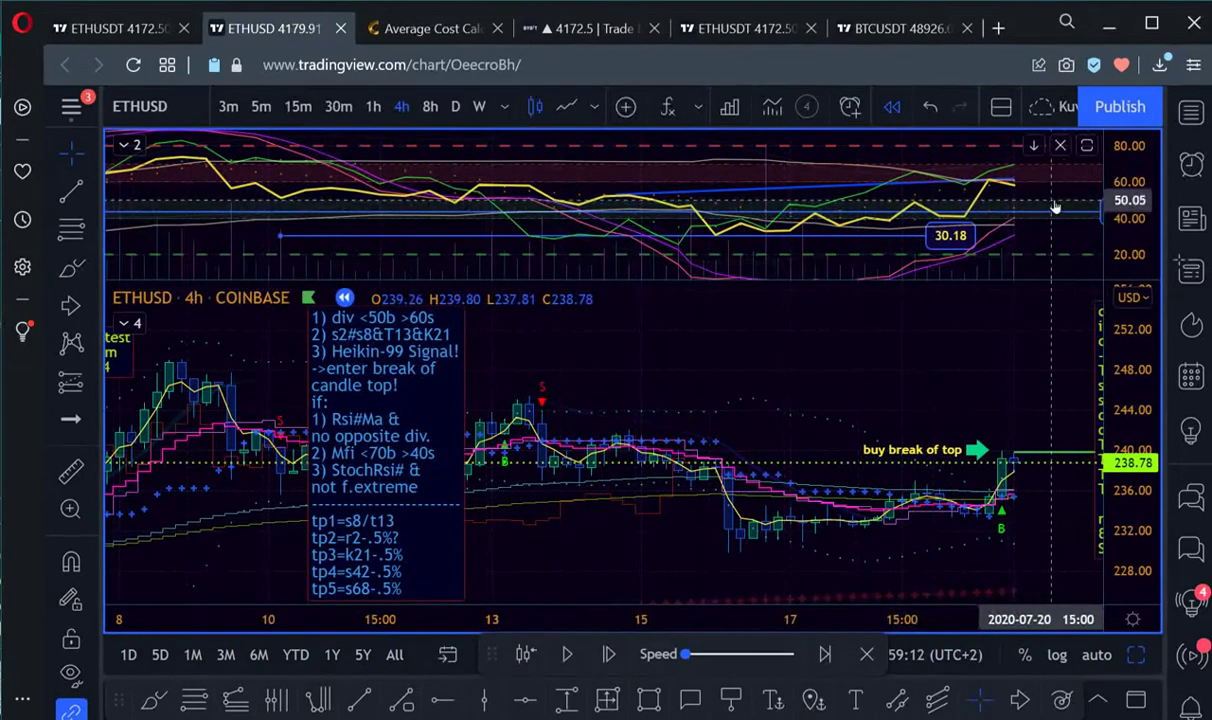
pyautogui.moveTo(1050, 205); pyautogui.dragTo(771, 198)
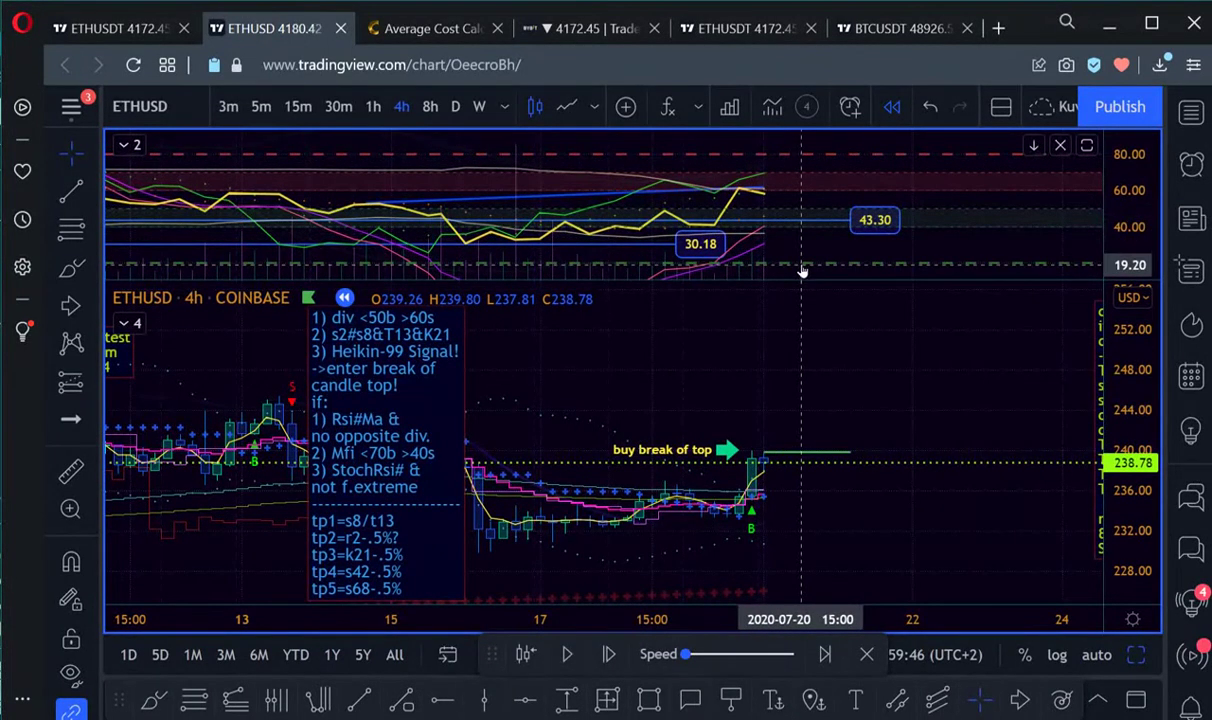
# Advance the replay nine bars to a 241.87 close, then pan back to the 8–20 July candles
pyautogui.click(608, 655)
pyautogui.click(608, 655)
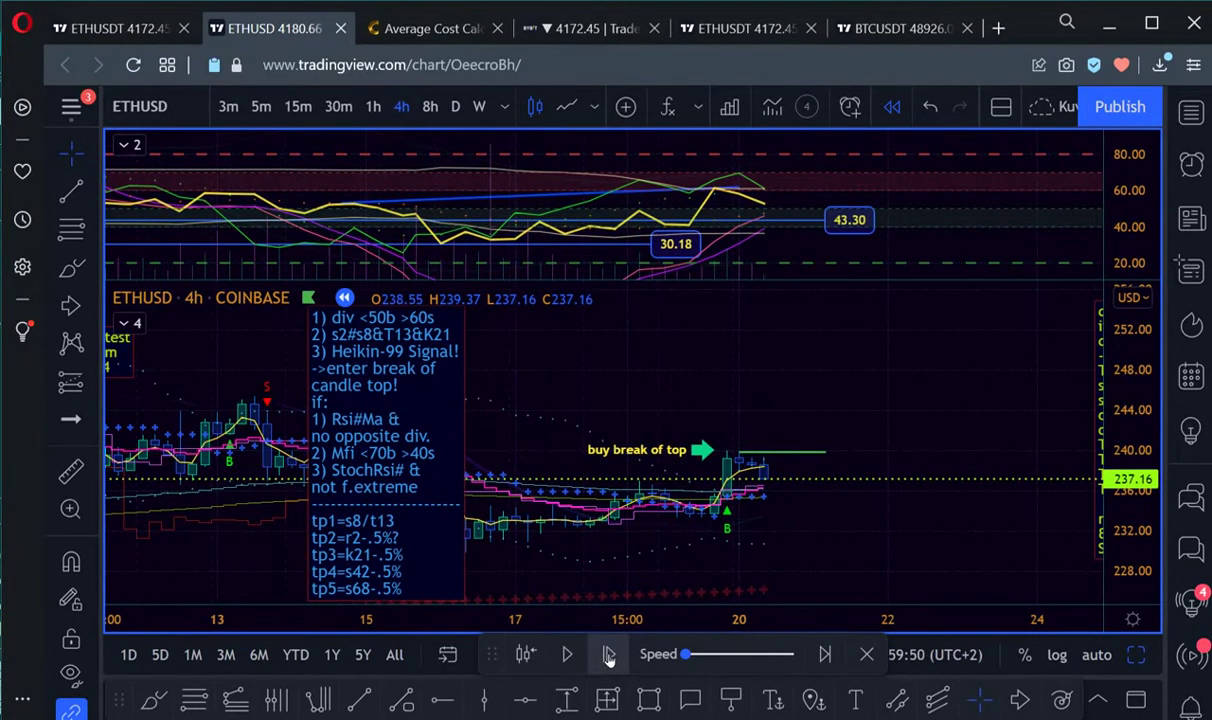
pyautogui.click(608, 655)
pyautogui.click(608, 655)
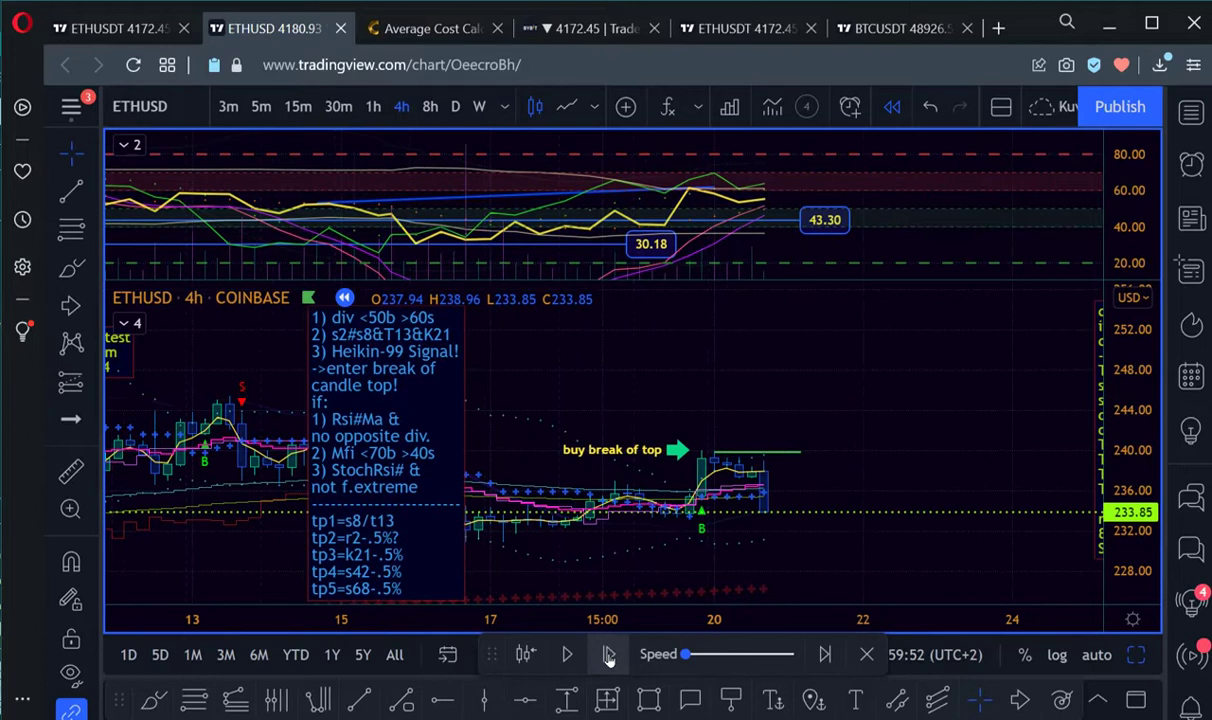
pyautogui.click(608, 655)
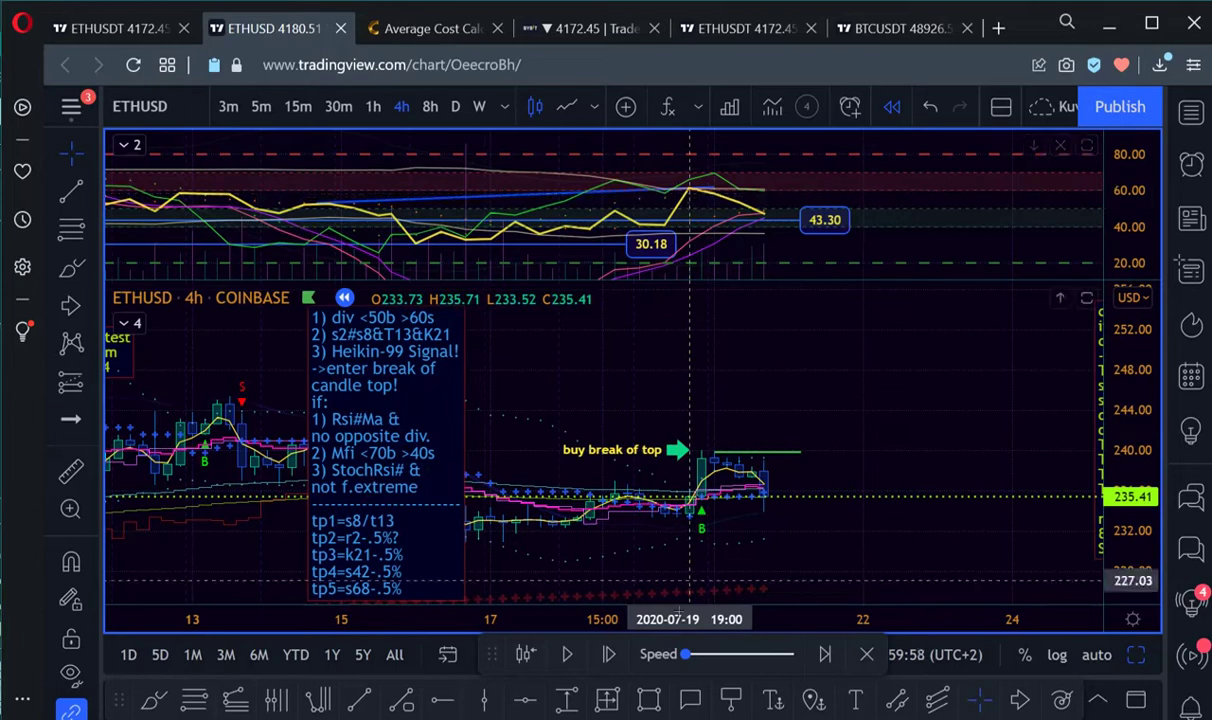
pyautogui.click(609, 654)
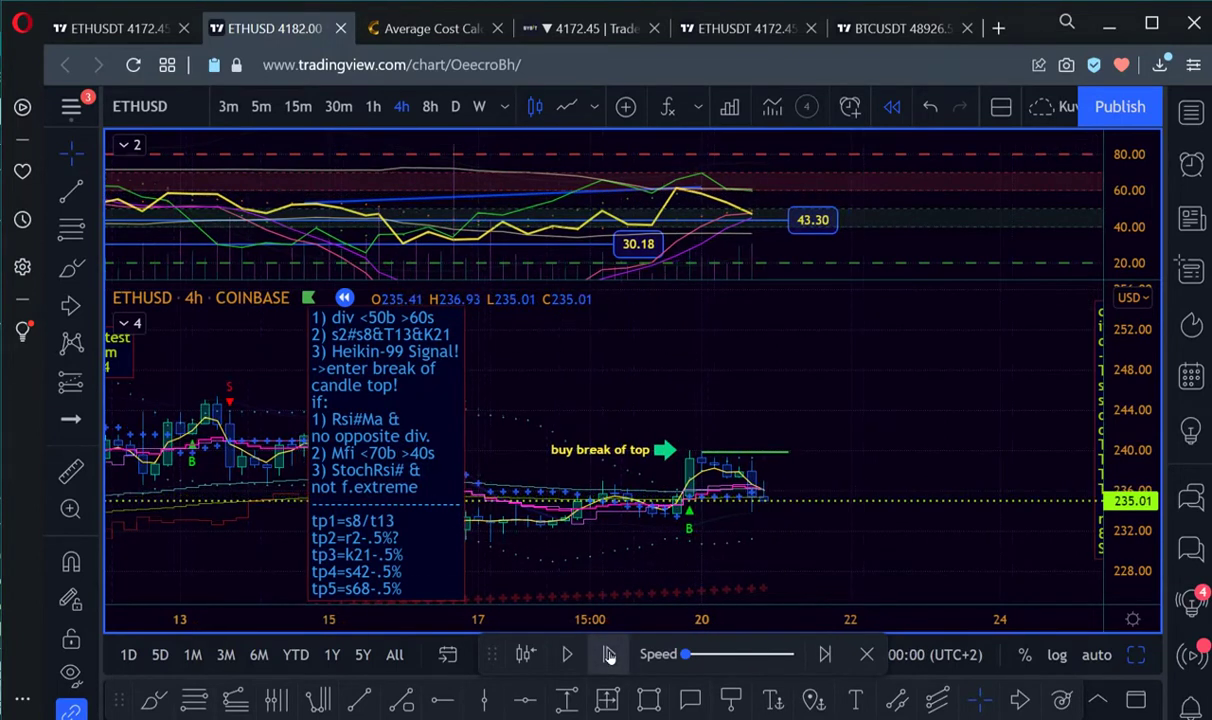
pyautogui.click(609, 654)
pyautogui.click(609, 654)
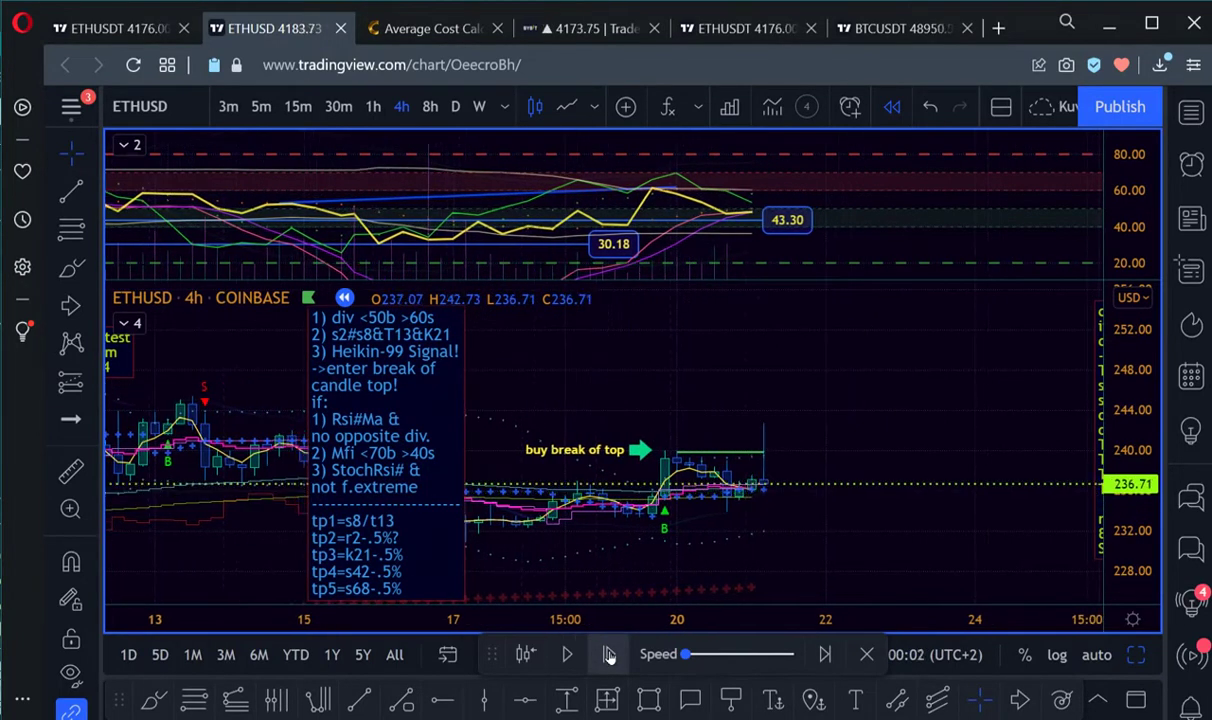
pyautogui.click(609, 654)
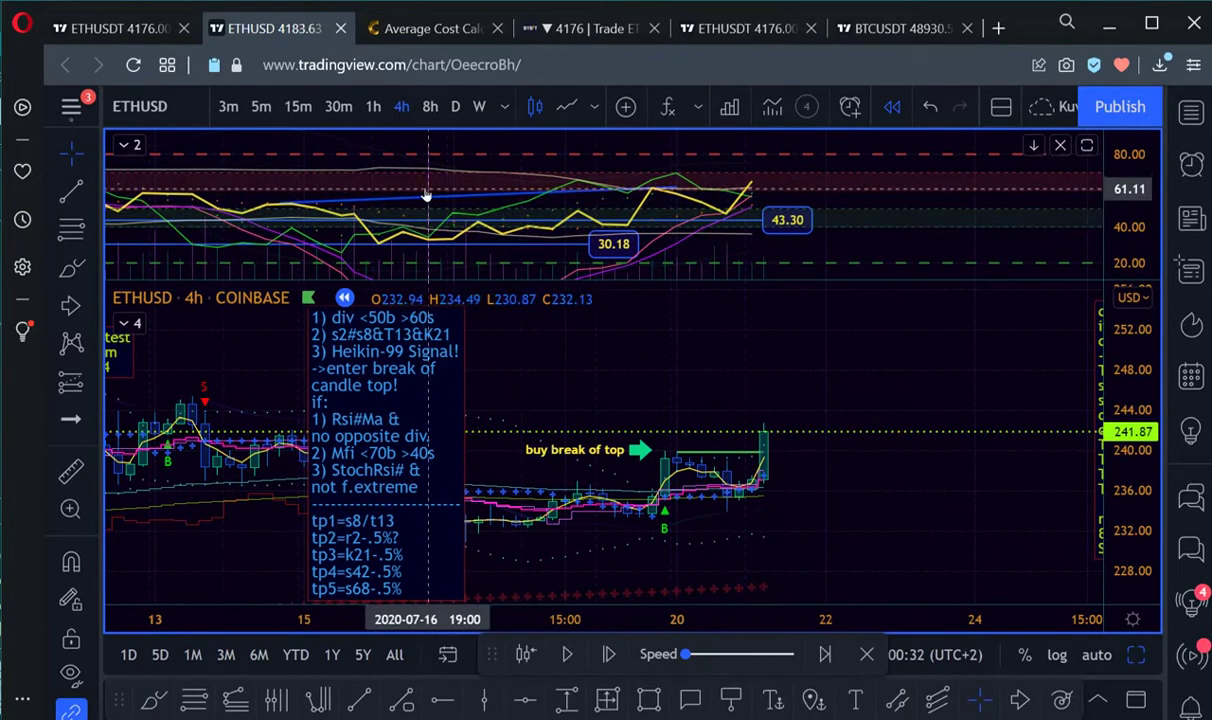
pyautogui.moveTo(412, 178); pyautogui.dragTo(797, 204)
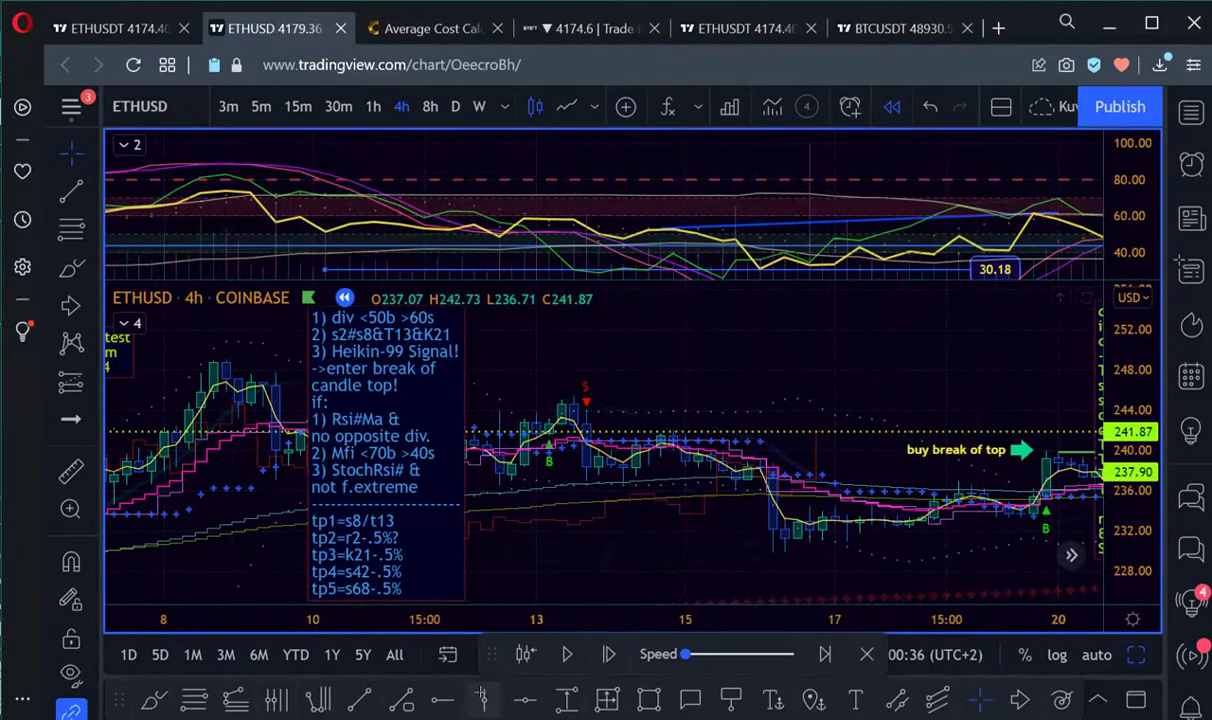
pyautogui.click(730, 698)
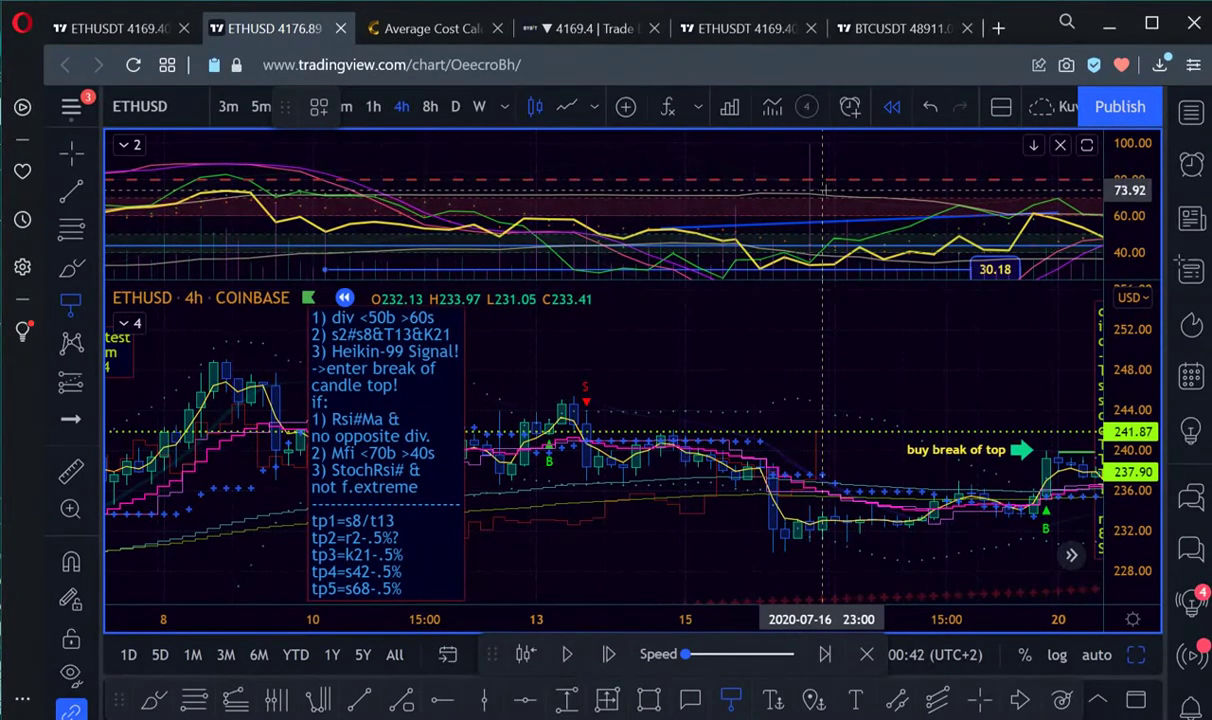
# Place a price note at 73.92 on the RSI pane, reaching past the latest candle
pyautogui.click(824, 190)
pyautogui.click(960, 189)
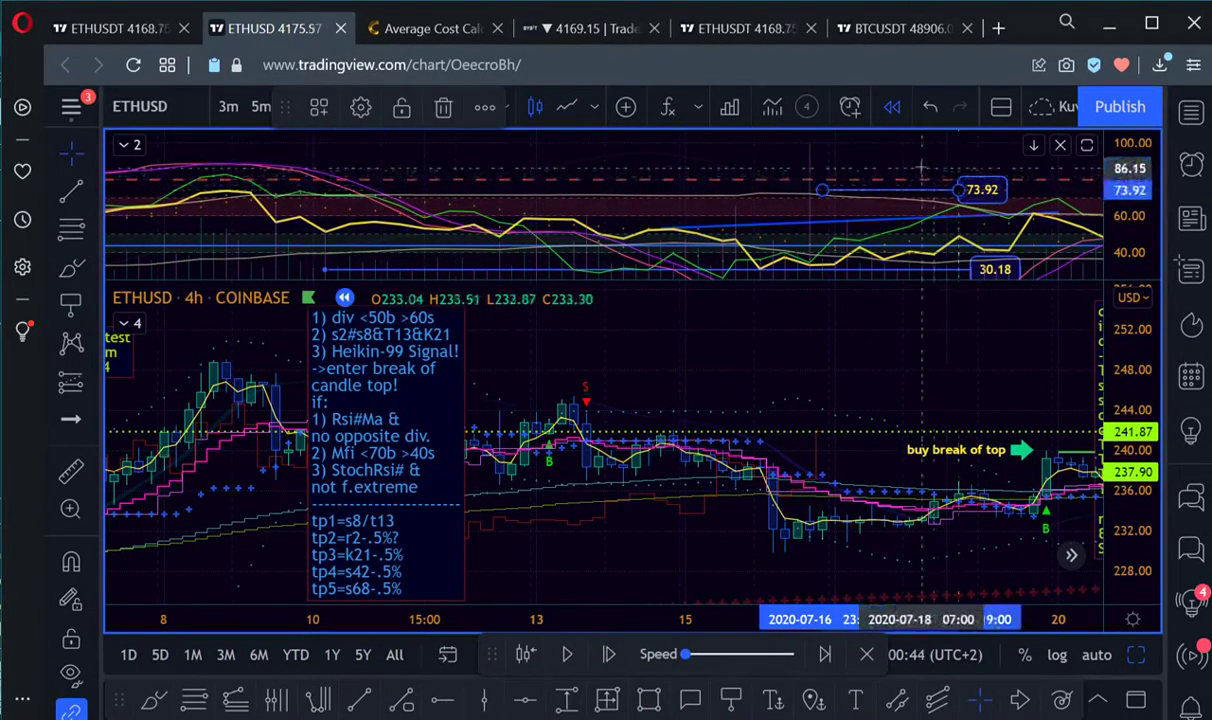
pyautogui.moveTo(920, 170)
pyautogui.mouseDown()
pyautogui.moveTo(567, 184)
pyautogui.moveTo(602, 218)
pyautogui.moveTo(825, 186)
pyautogui.mouseUp()
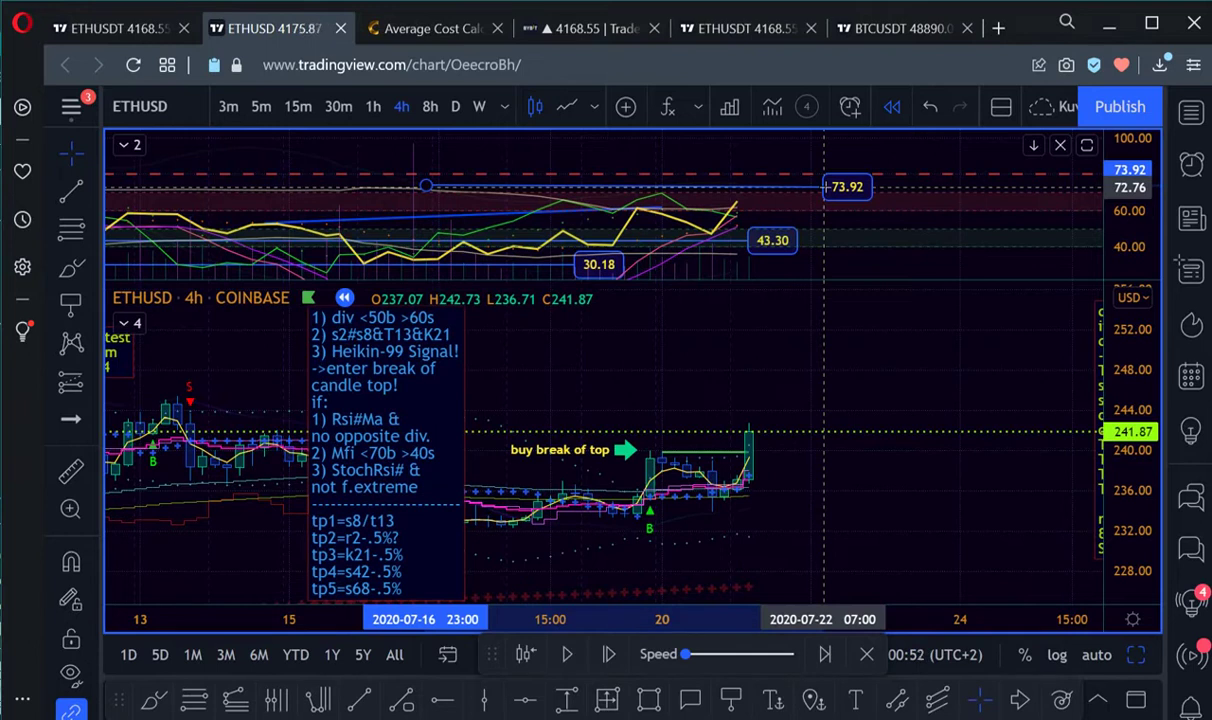
pyautogui.moveTo(825, 186); pyautogui.dragTo(825, 184)
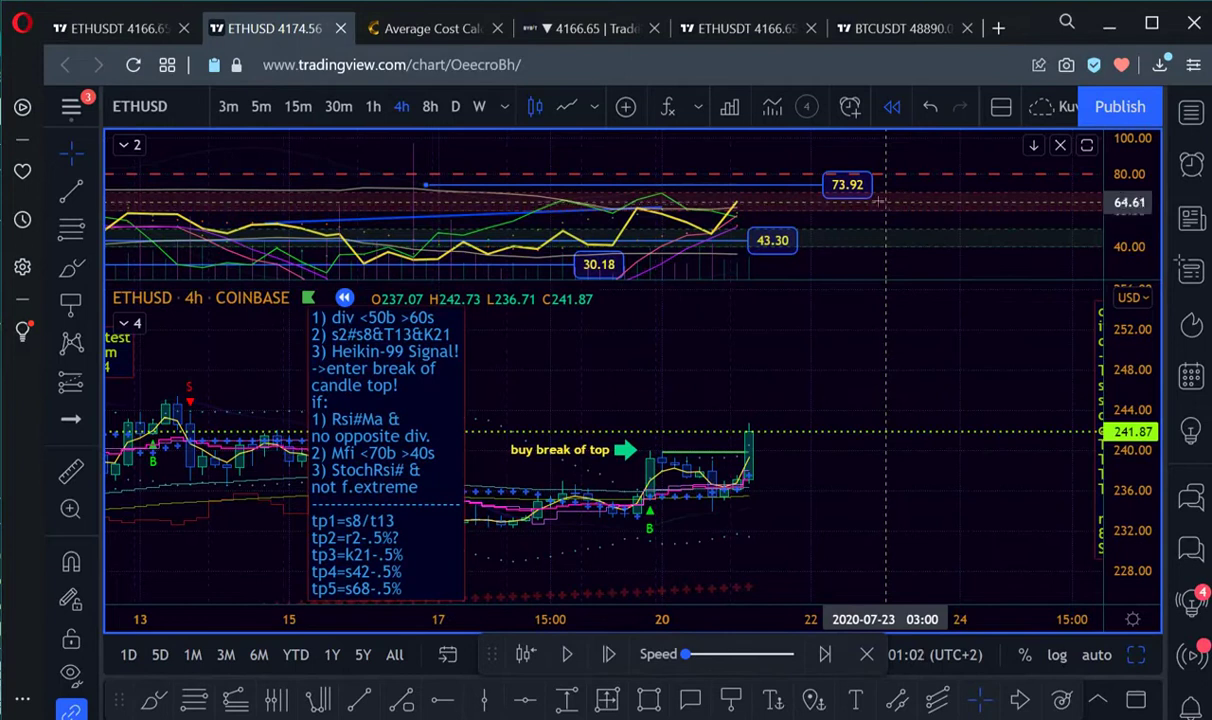
pyautogui.click(825, 184)
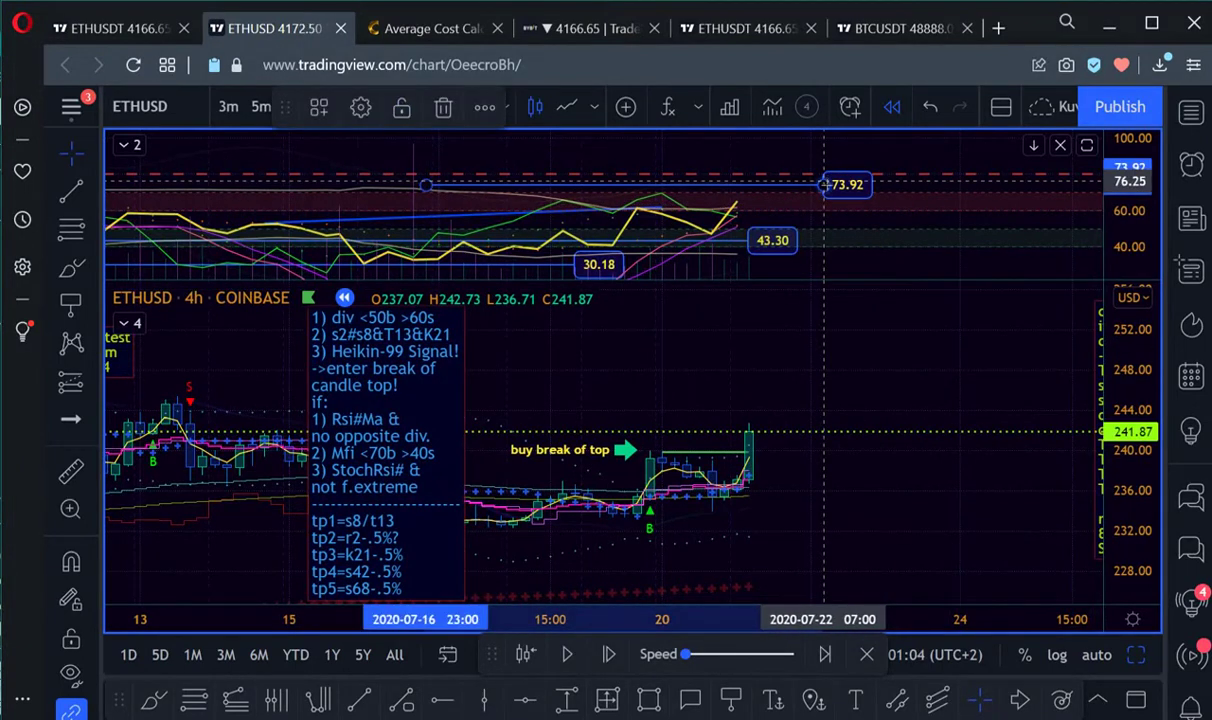
pyautogui.moveTo(825, 184); pyautogui.dragTo(825, 186)
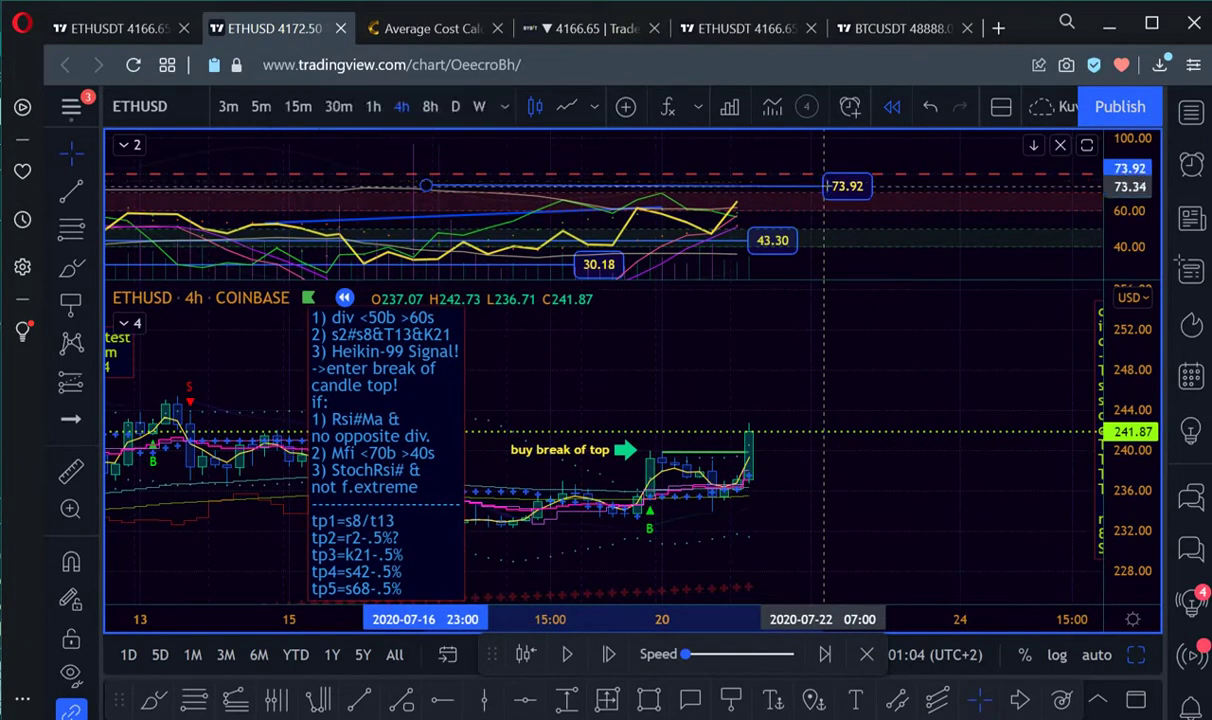
pyautogui.click(850, 268)
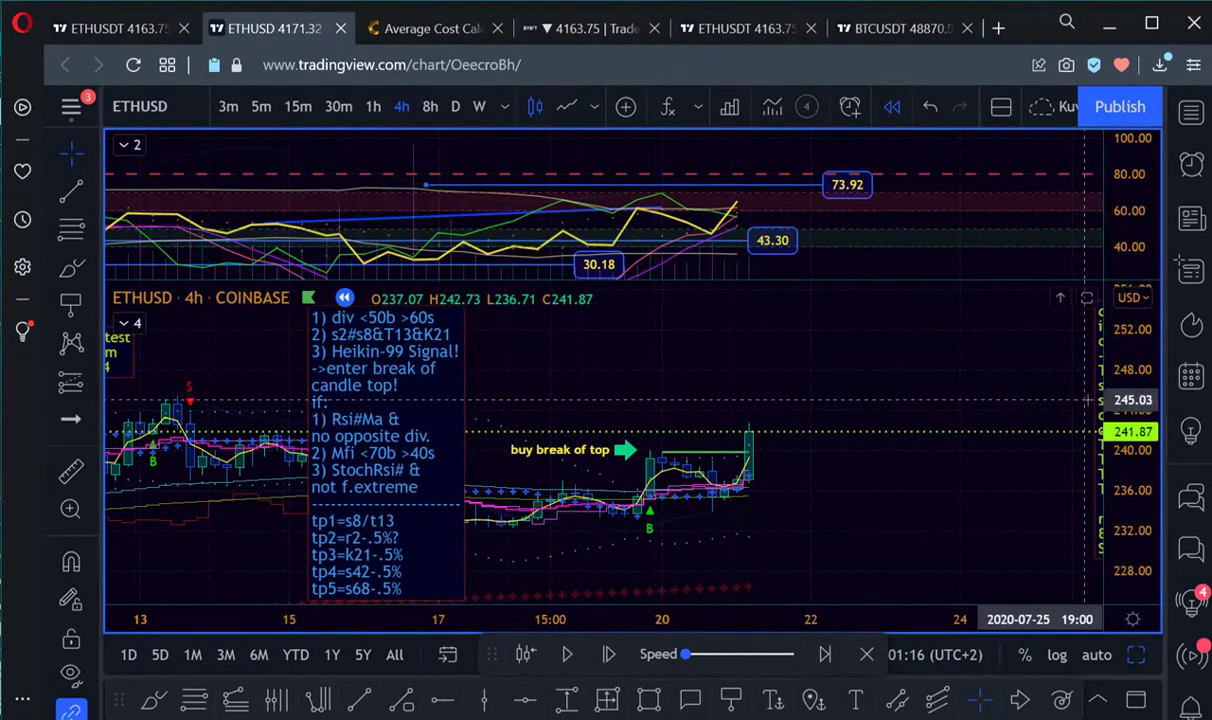
# Pull the TP-SL conditions note into view, then push it back toward the right edge
pyautogui.moveTo(1086, 400); pyautogui.dragTo(945, 405)
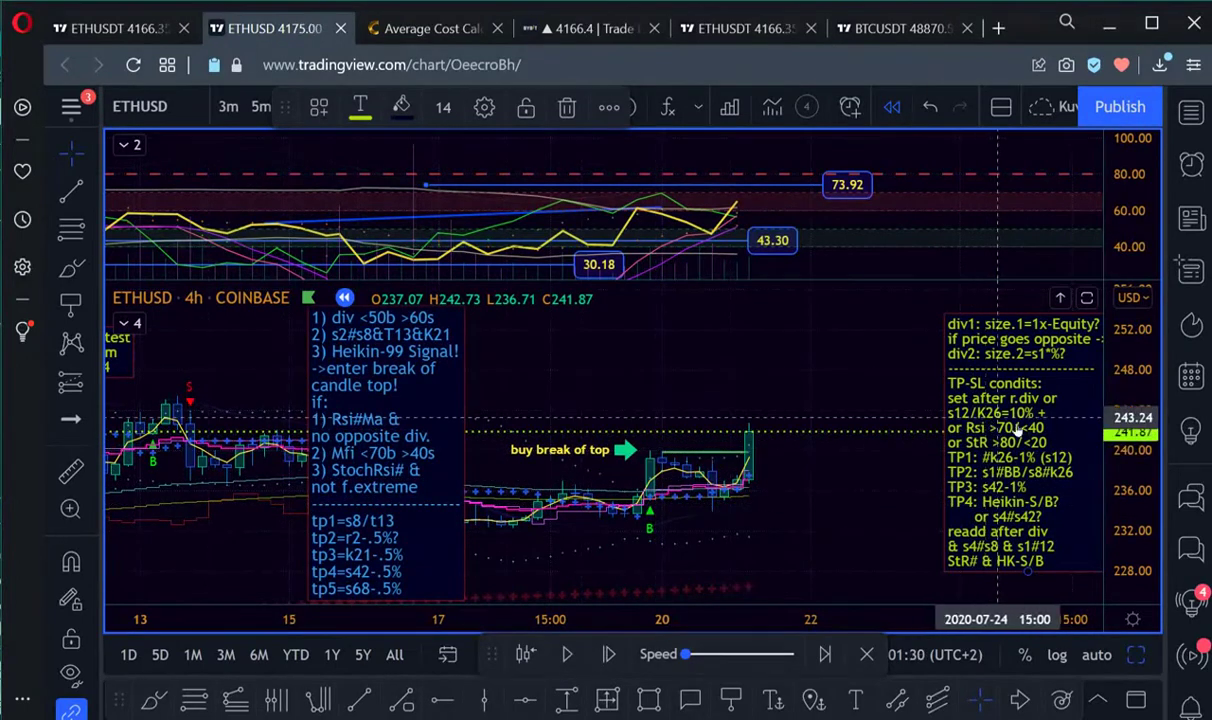
pyautogui.moveTo(983, 350); pyautogui.dragTo(1107, 350)
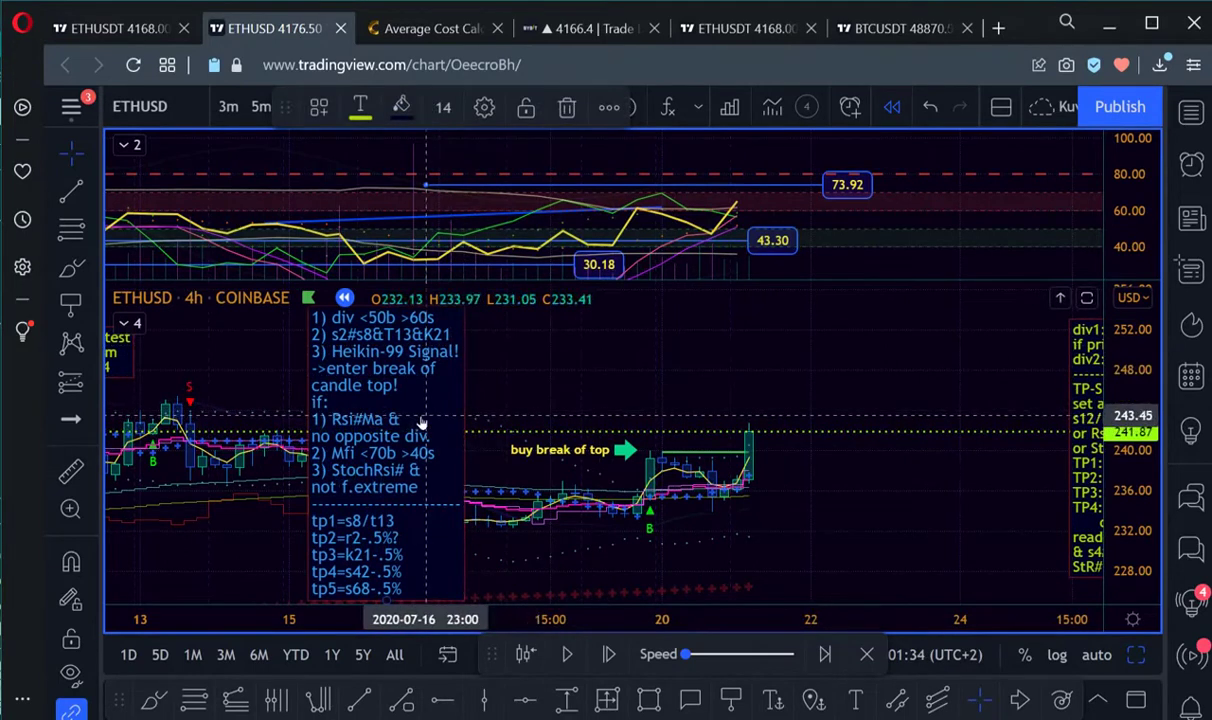
# Edit the rules note so 'Rsi#Ma' is followed by '<70b >40s &' on a new line
pyautogui.doubleClick(383, 440)
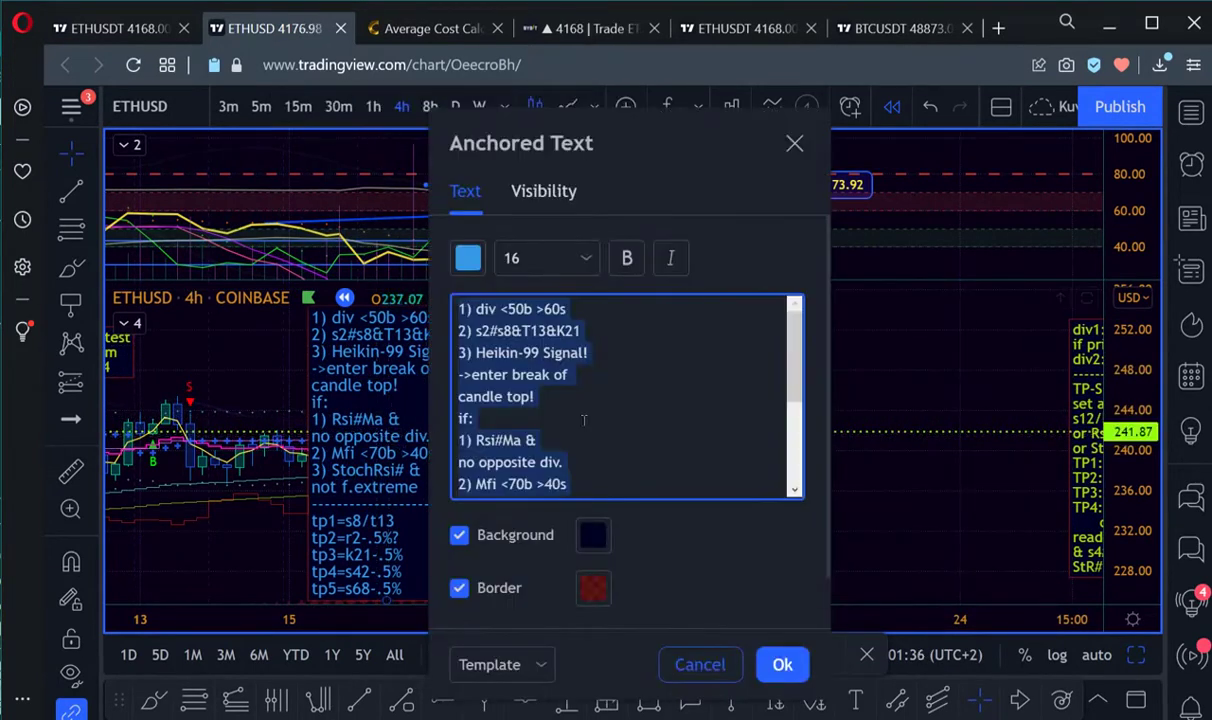
pyautogui.click(575, 461)
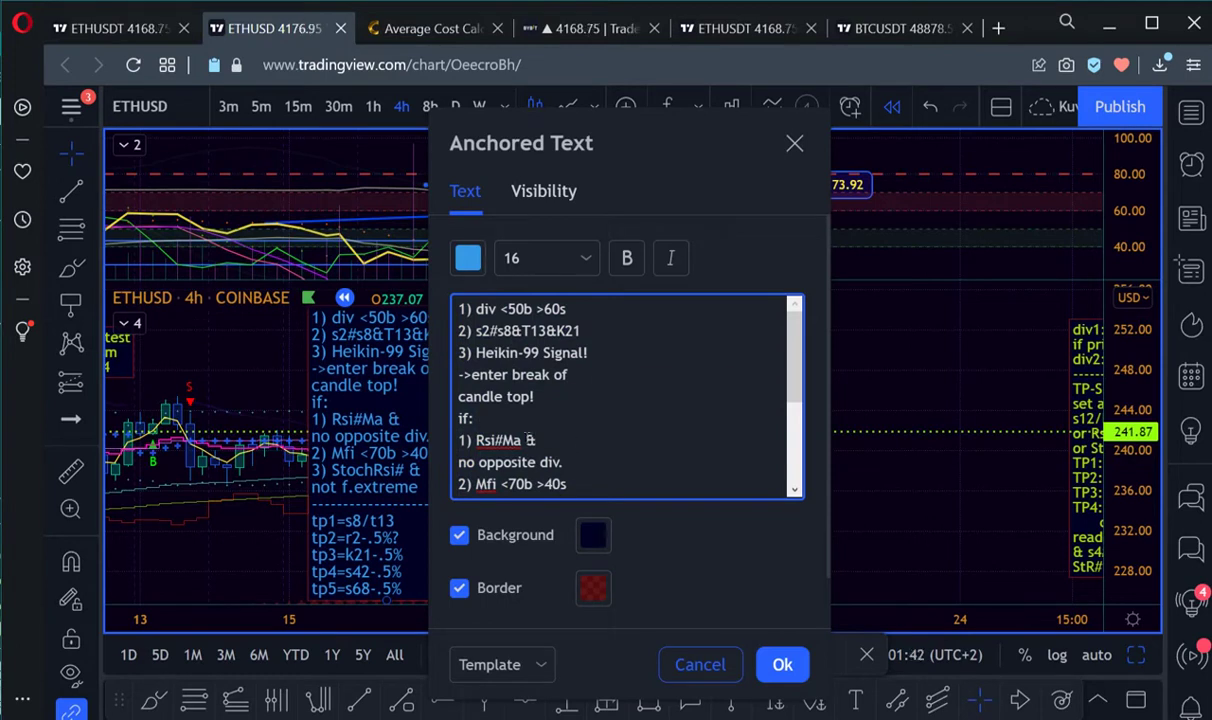
pyautogui.click(525, 440)
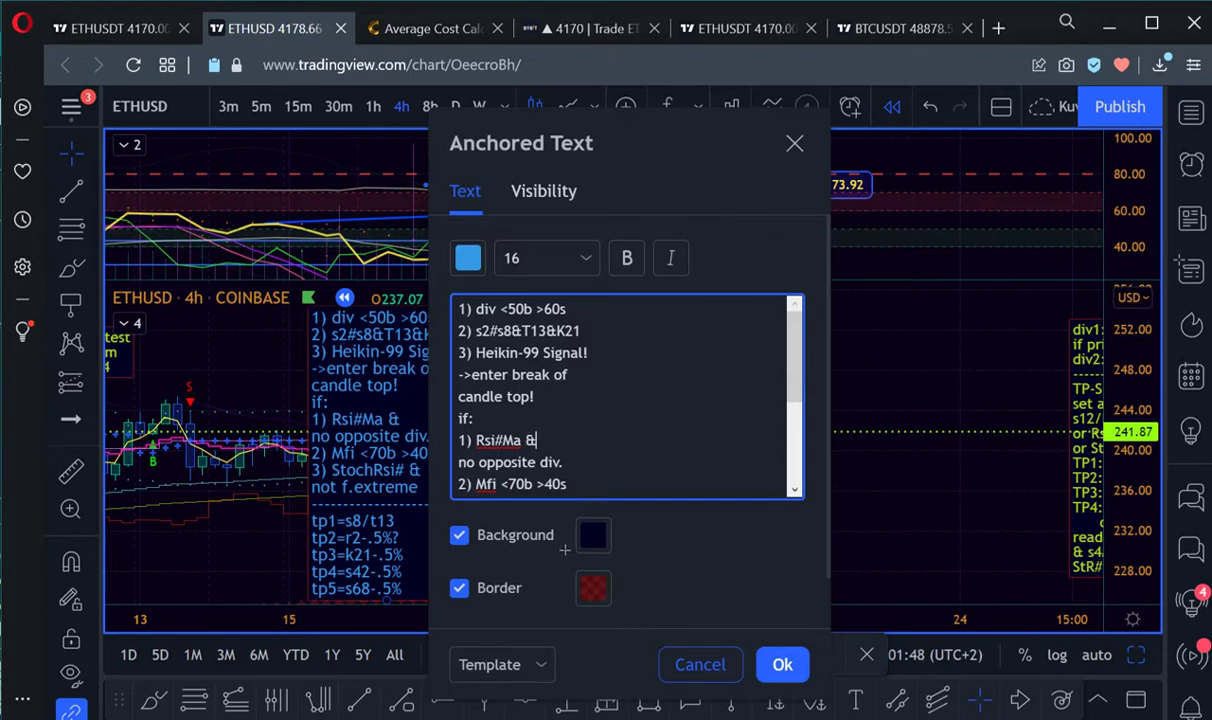
pyautogui.click(527, 440)
pyautogui.press('Return')
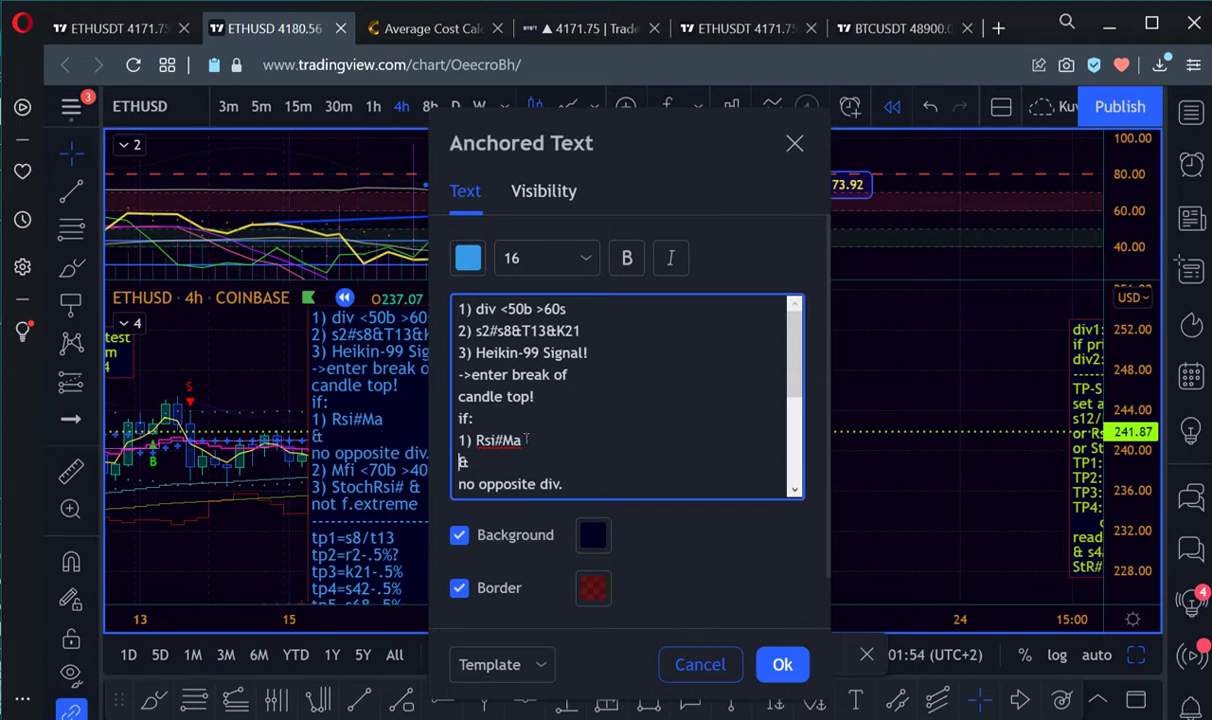
pyautogui.write('<')
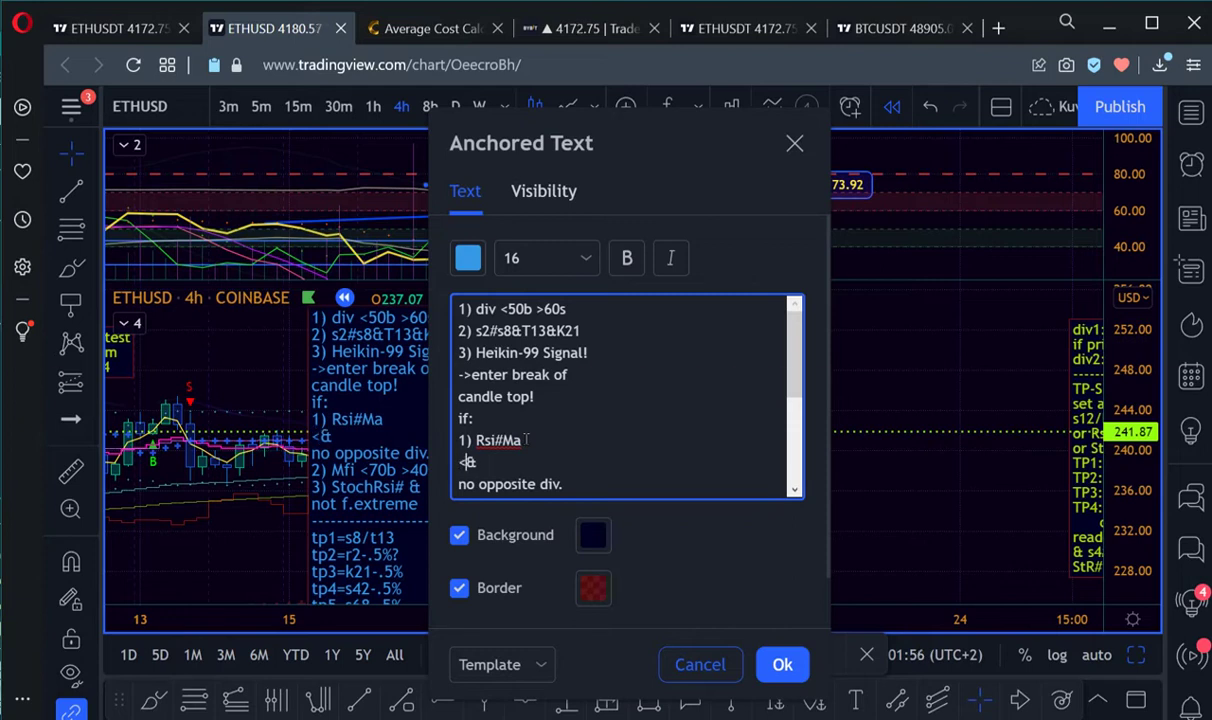
pyautogui.write('70')
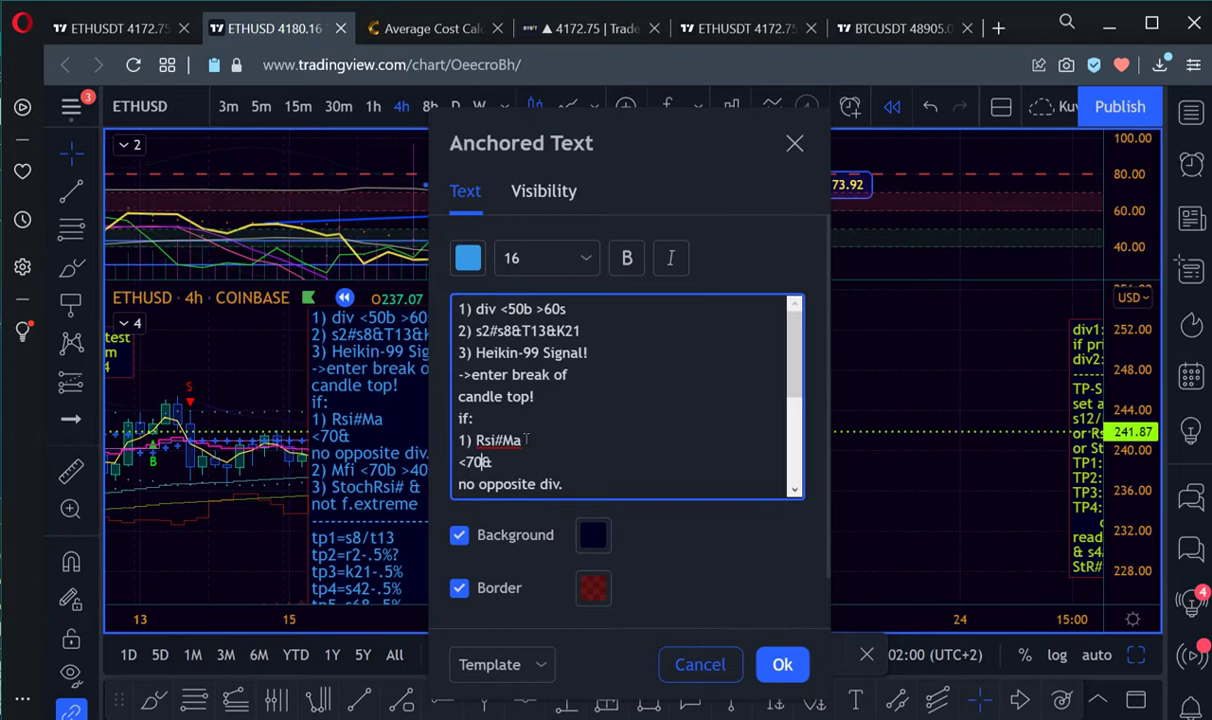
pyautogui.write('b >')
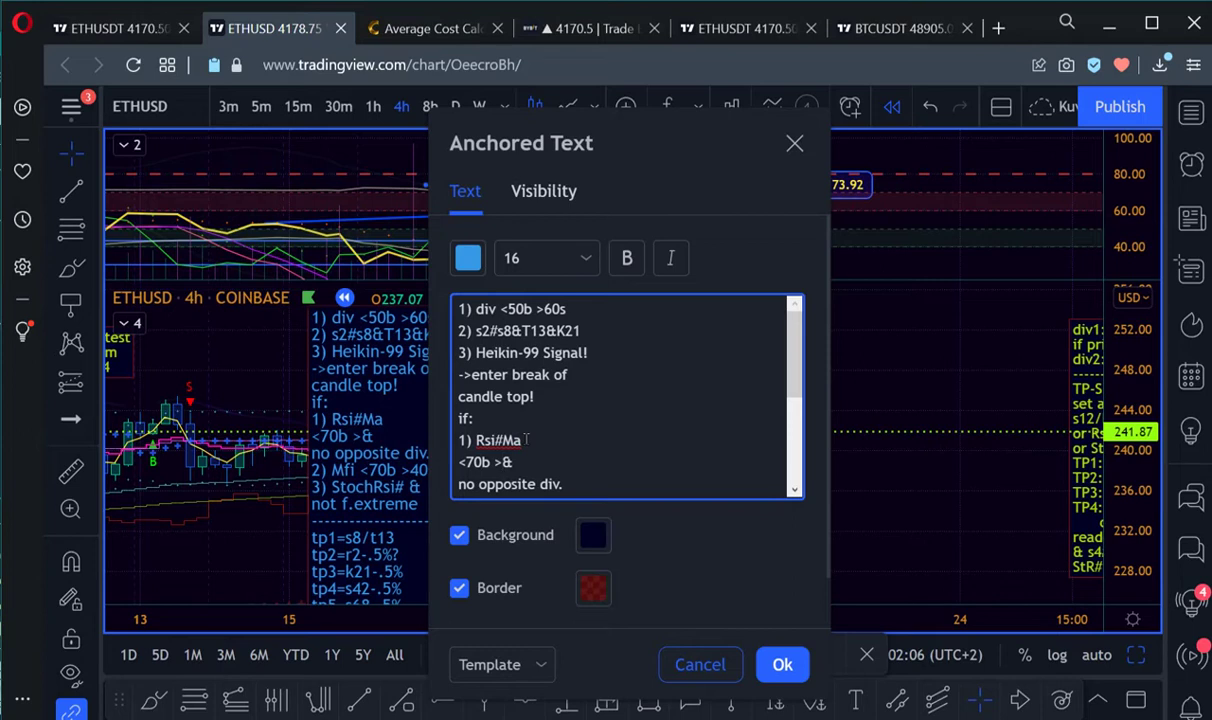
pyautogui.write('40s')
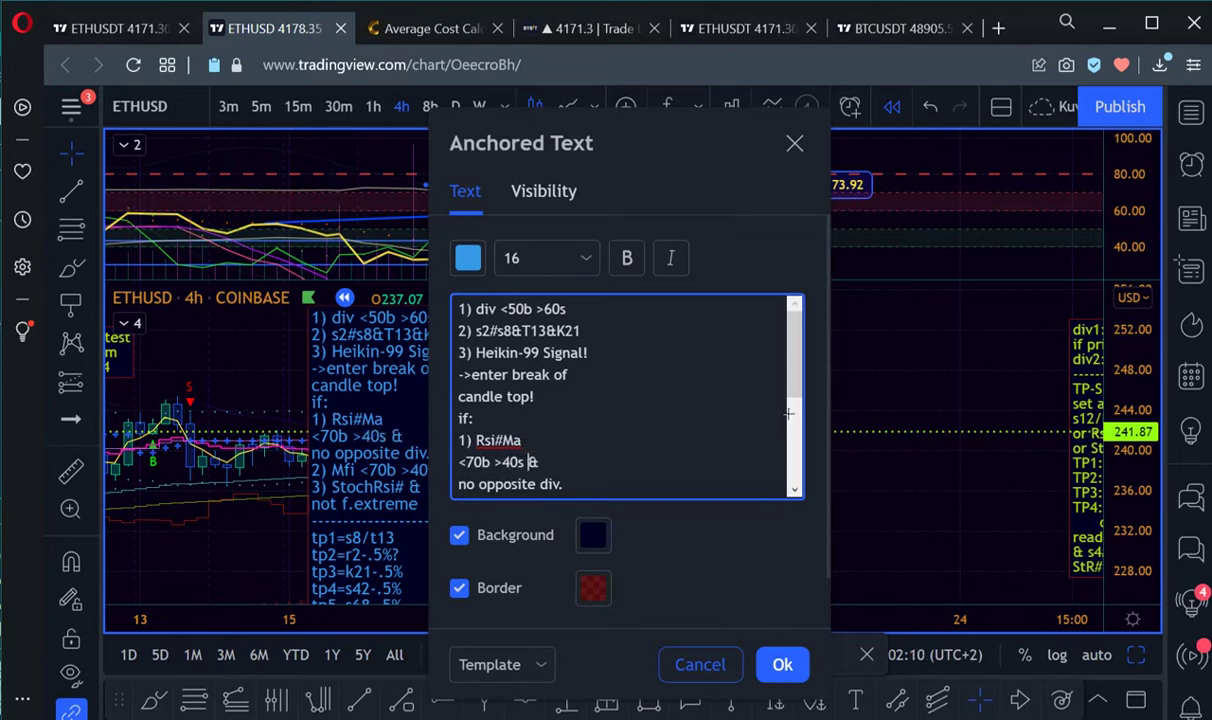
pyautogui.scroll(-1, 795, 374)
pyautogui.moveTo(795, 374); pyautogui.dragTo(795, 398)
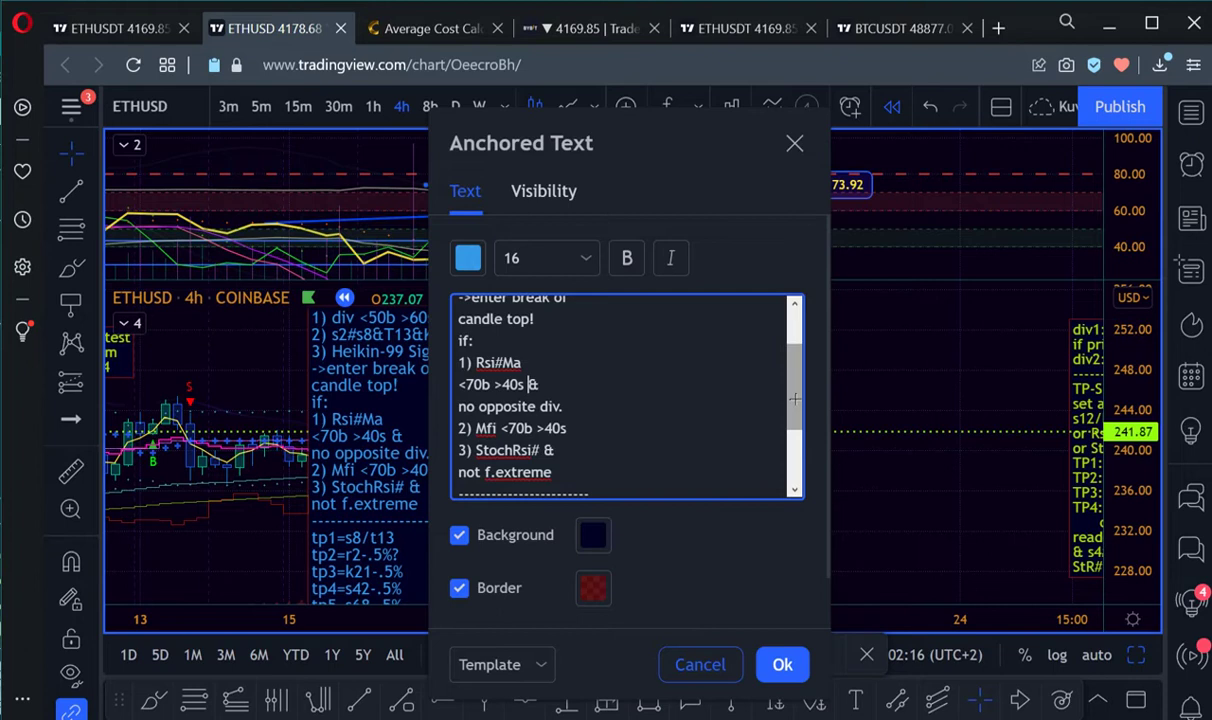
pyautogui.click(782, 664)
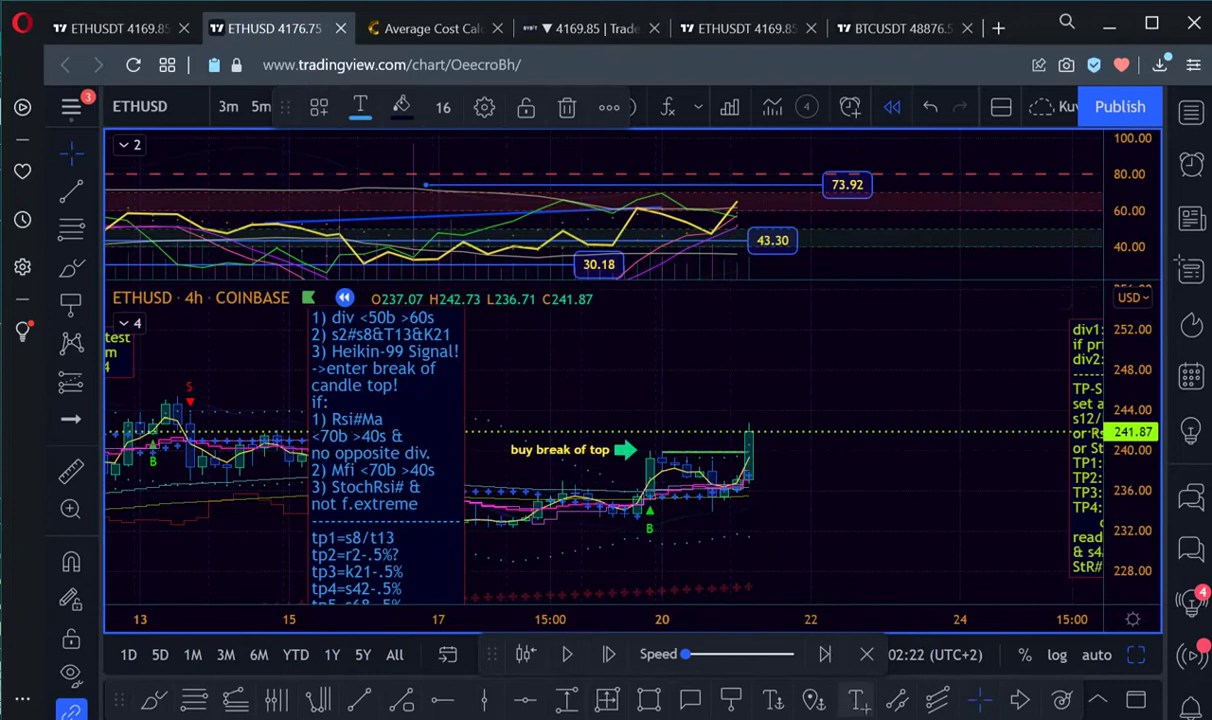
# Add a second green arrow marker beside the 241.87 breakout candle, nudged slightly lower
pyautogui.click(1019, 699)
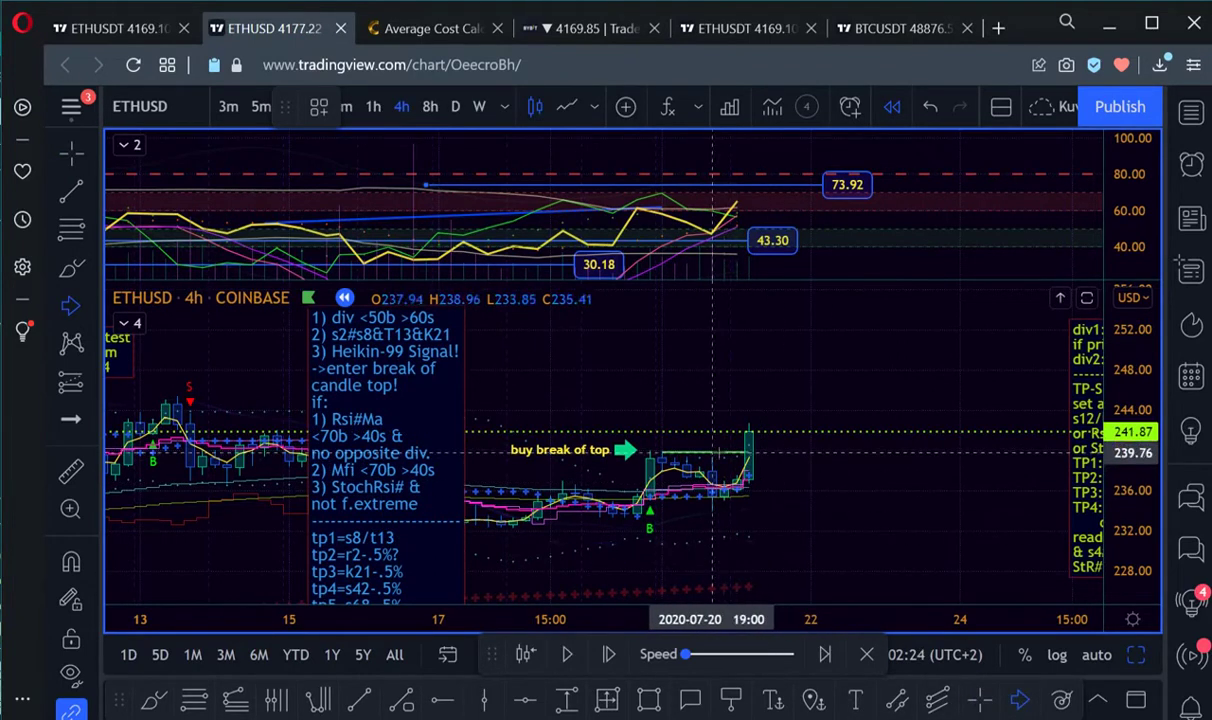
pyautogui.click(736, 449)
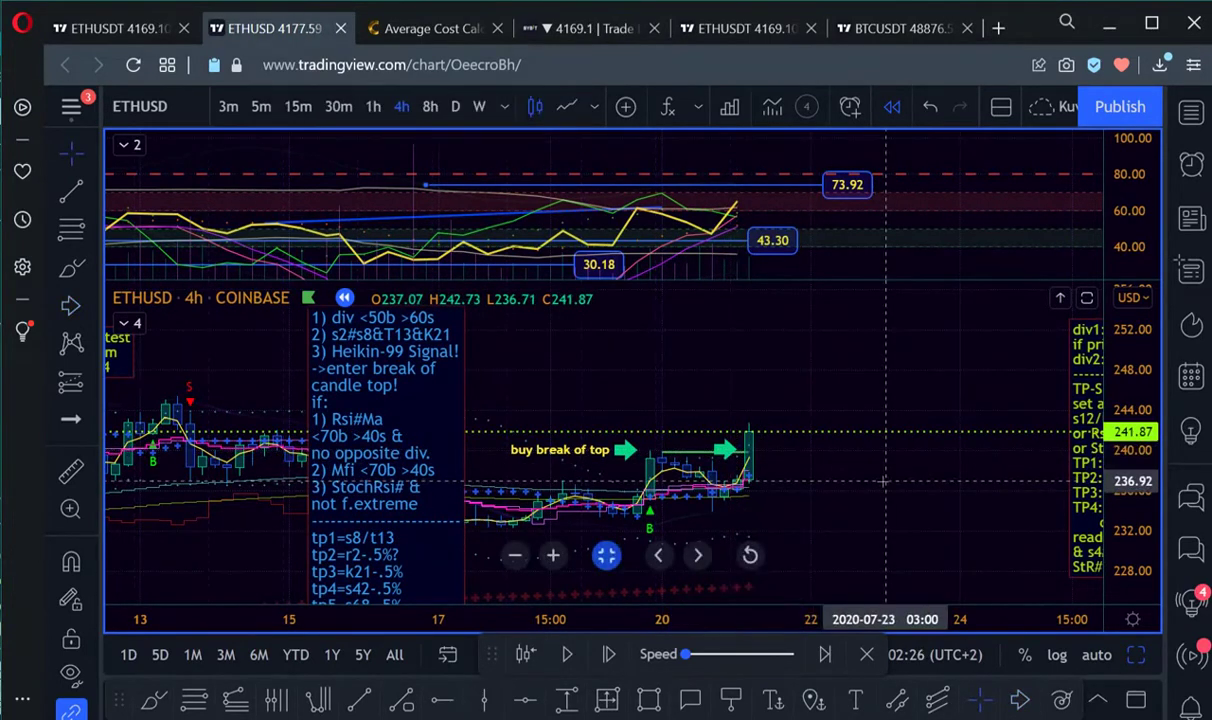
pyautogui.click(727, 455)
pyautogui.moveTo(727, 455); pyautogui.dragTo(724, 451)
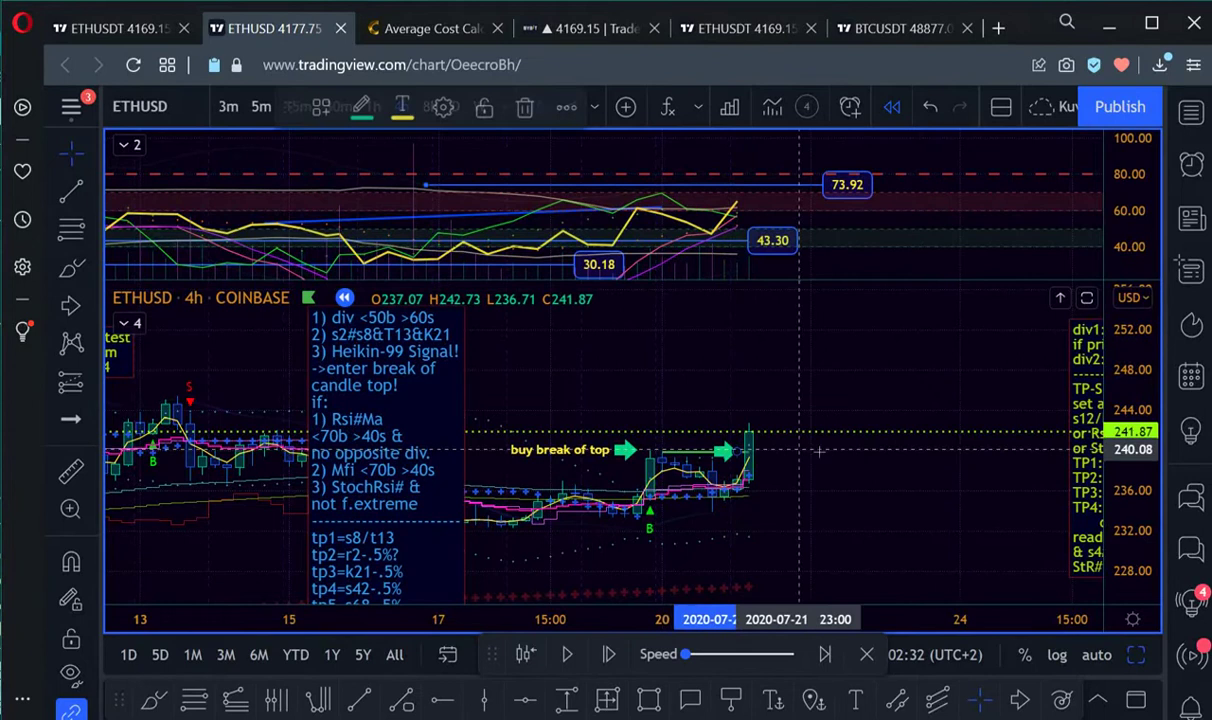
pyautogui.click(860, 460)
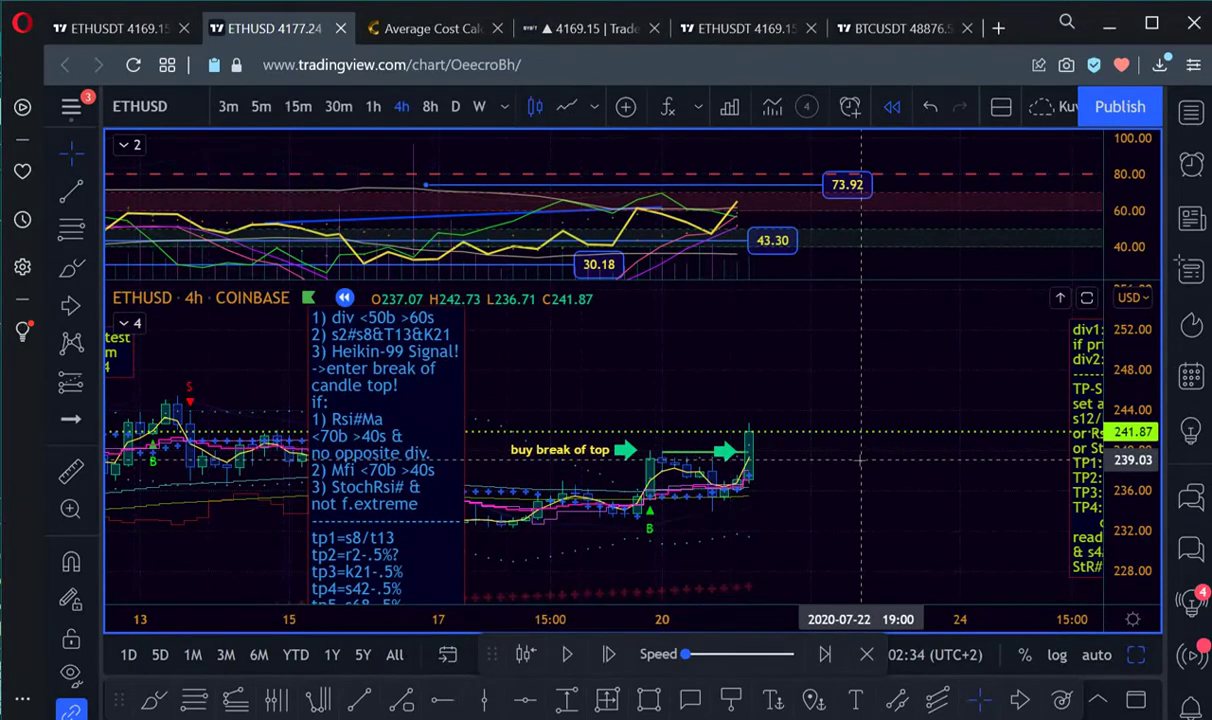
# Step the replay forward four bars to the tall green candle closing at 264.28, then rescale the price axis
pyautogui.click(609, 655)
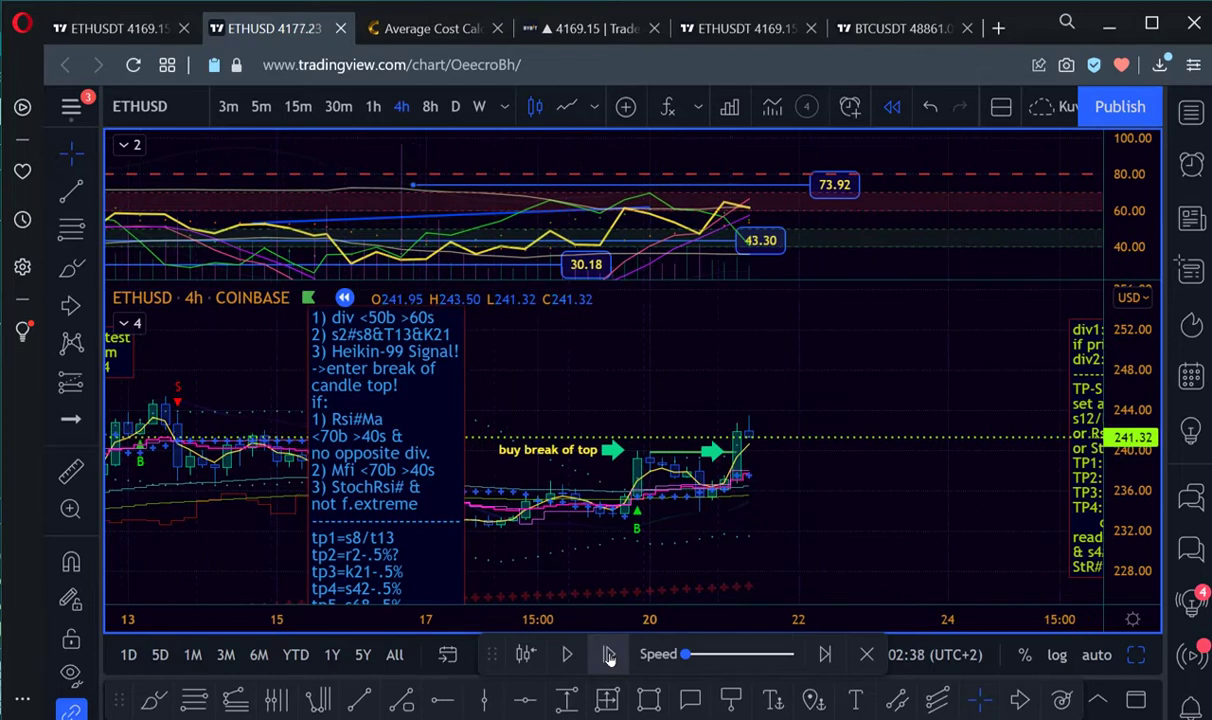
pyautogui.click(609, 655)
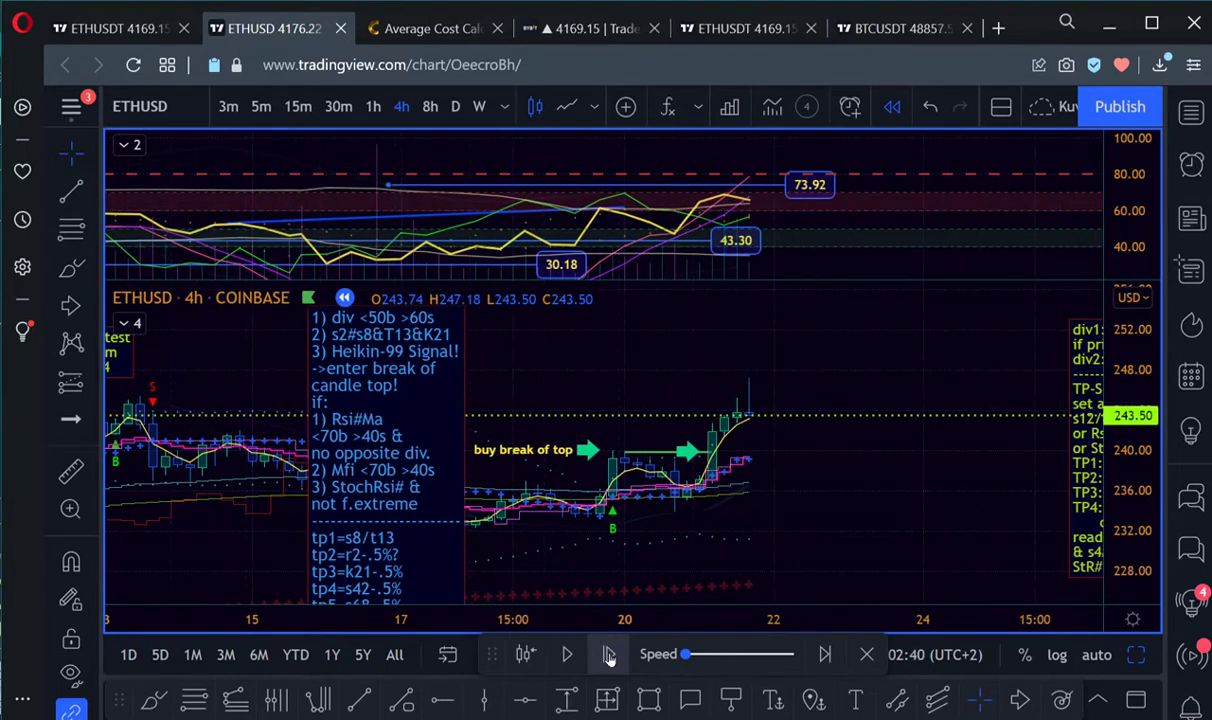
pyautogui.click(609, 655)
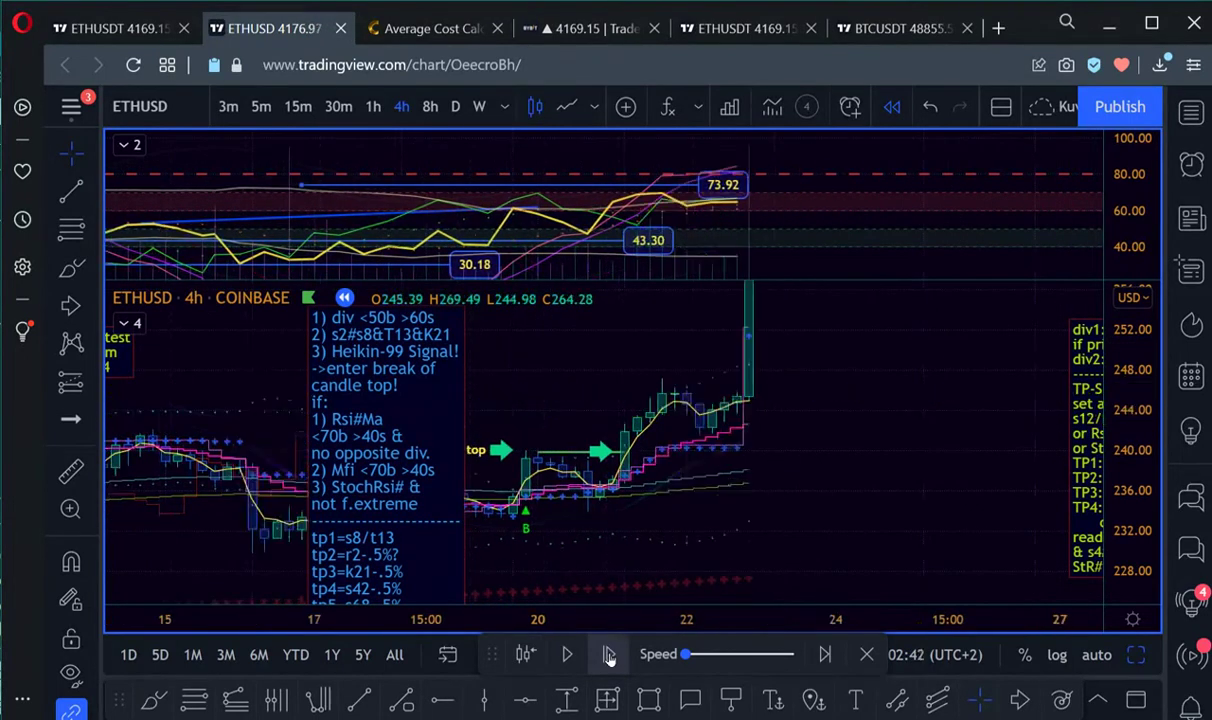
pyautogui.click(609, 655)
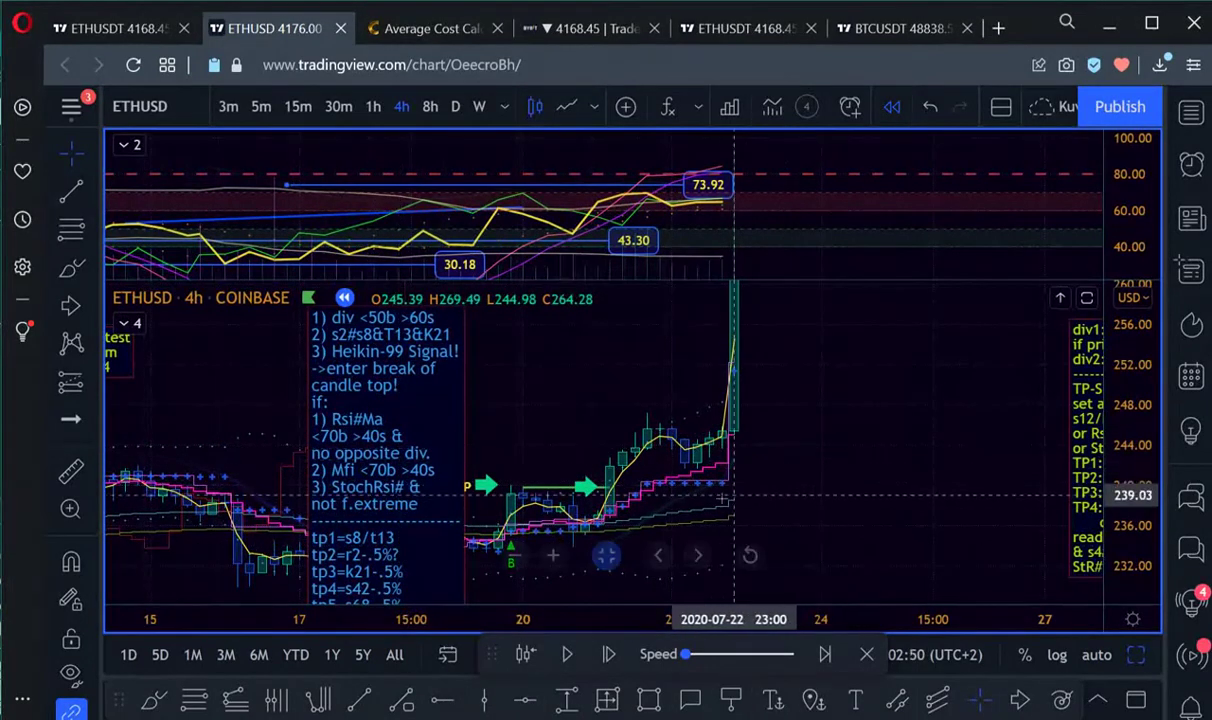
pyautogui.moveTo(845, 465); pyautogui.dragTo(857, 412)
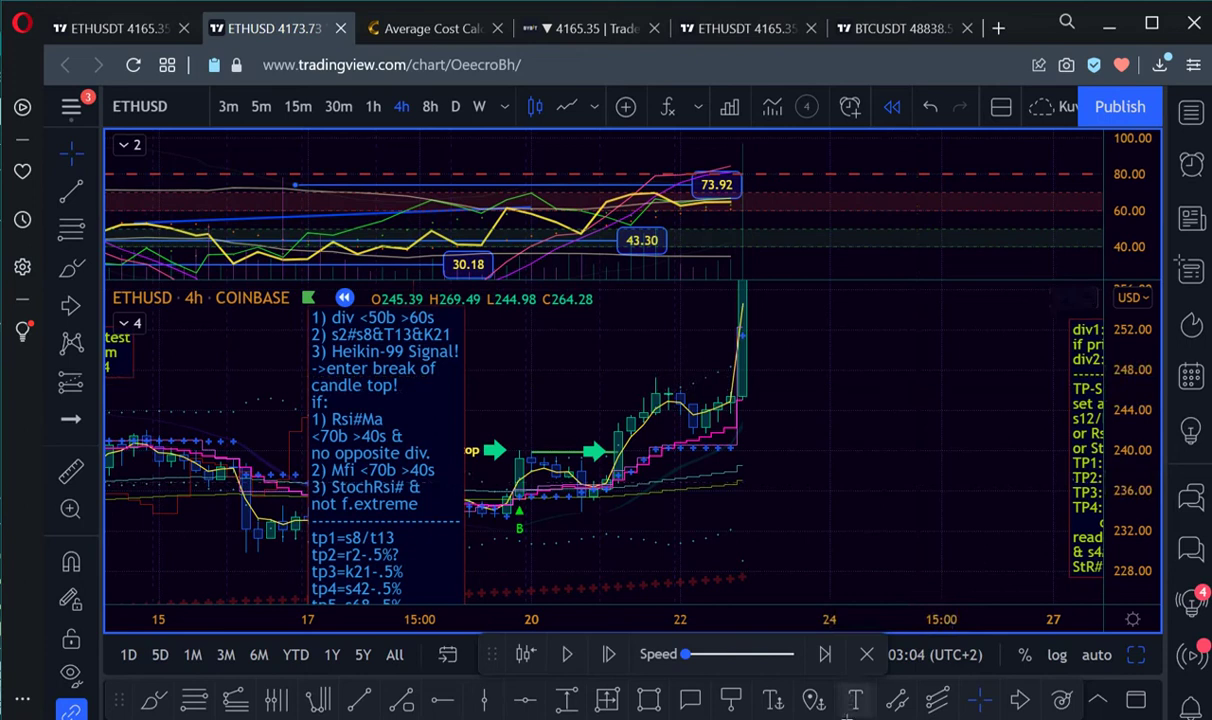
pyautogui.moveTo(855, 715)
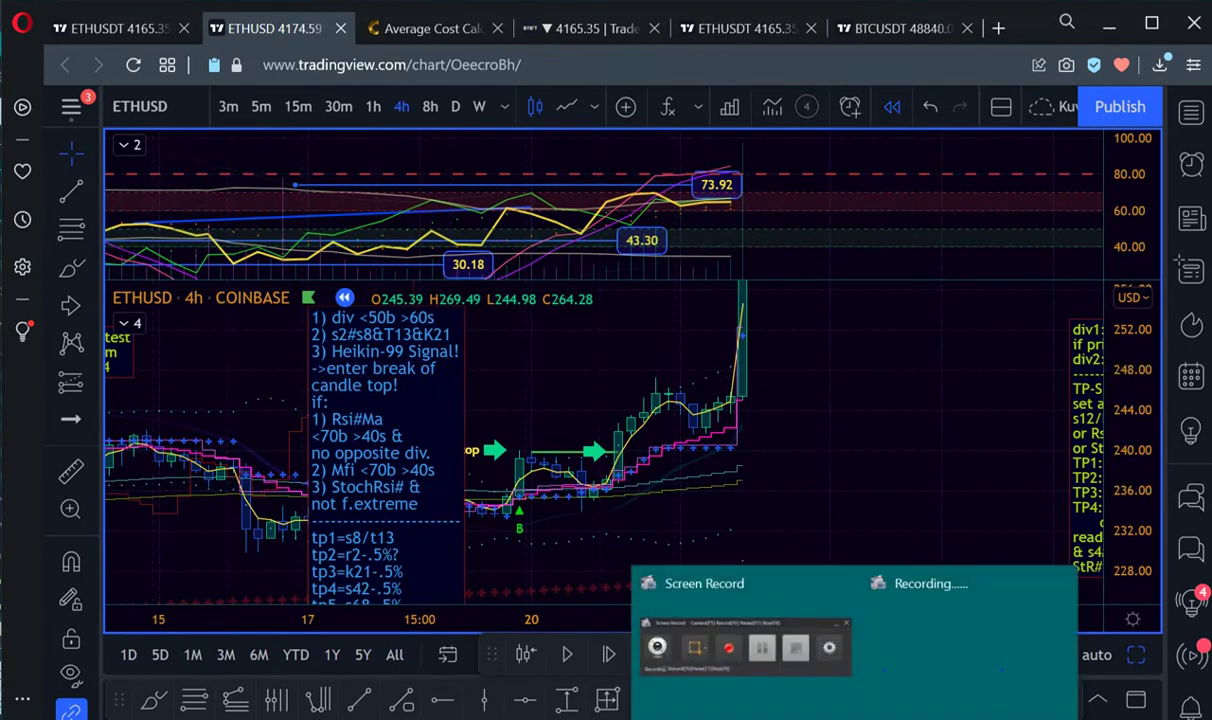
pyautogui.click(722, 617)
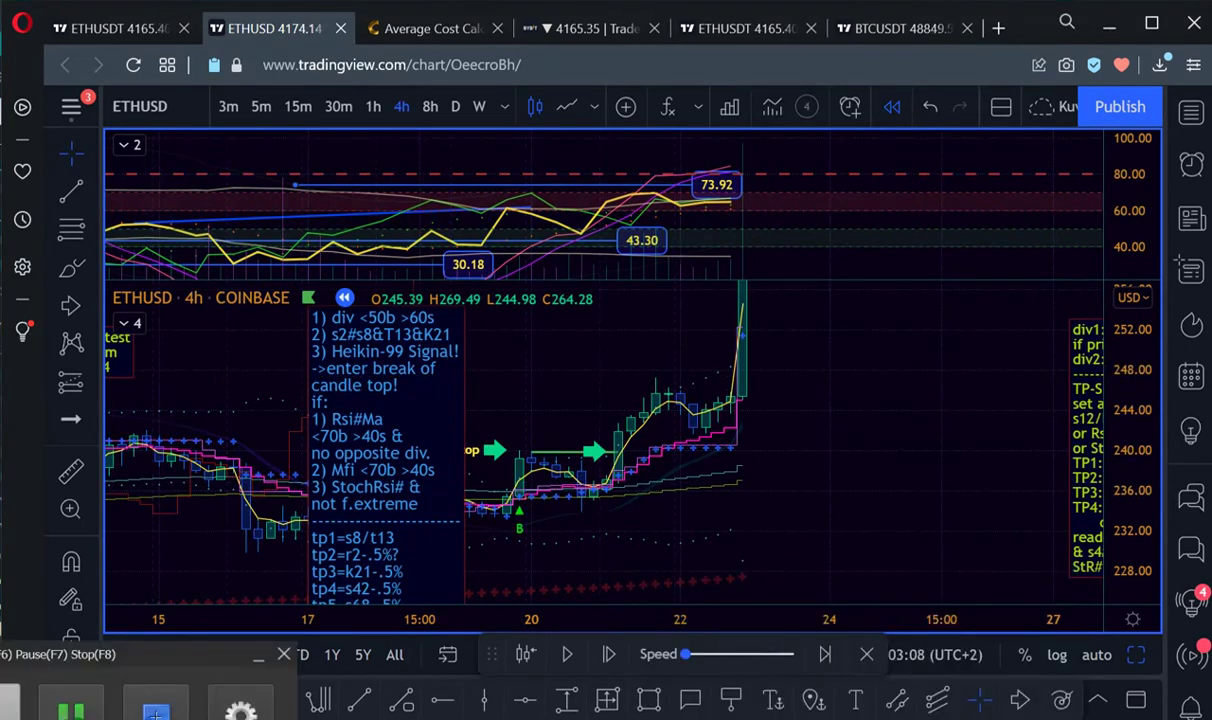